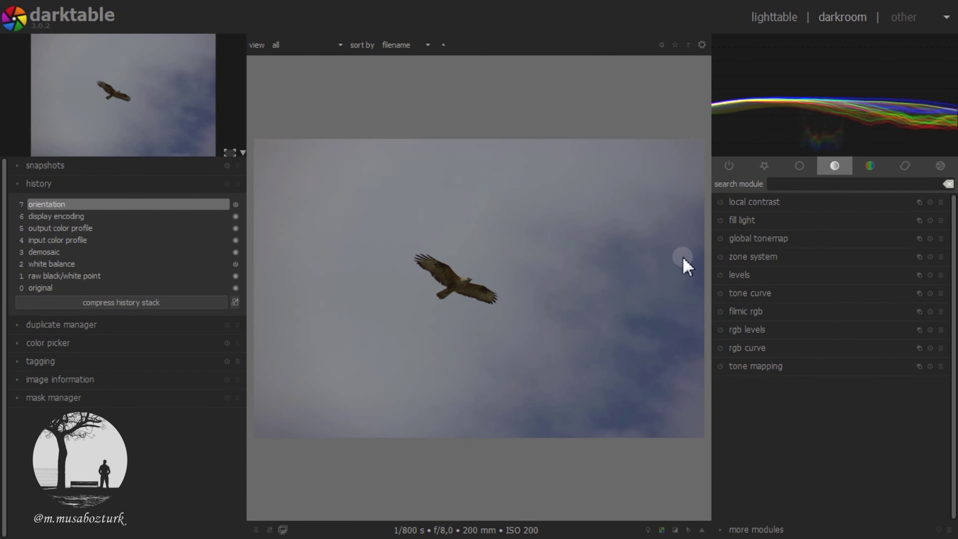
Step: Apply lens correction using the Sigma 18-200mm f/3.5-6.3 DC lens profile and enable chromatic aberrations correction
click(909, 169)
click(771, 384)
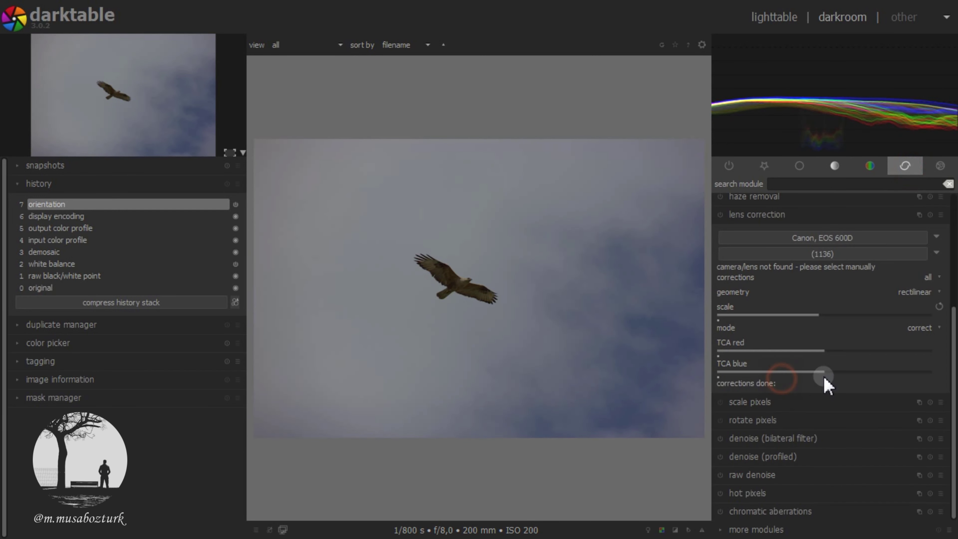
click(843, 252)
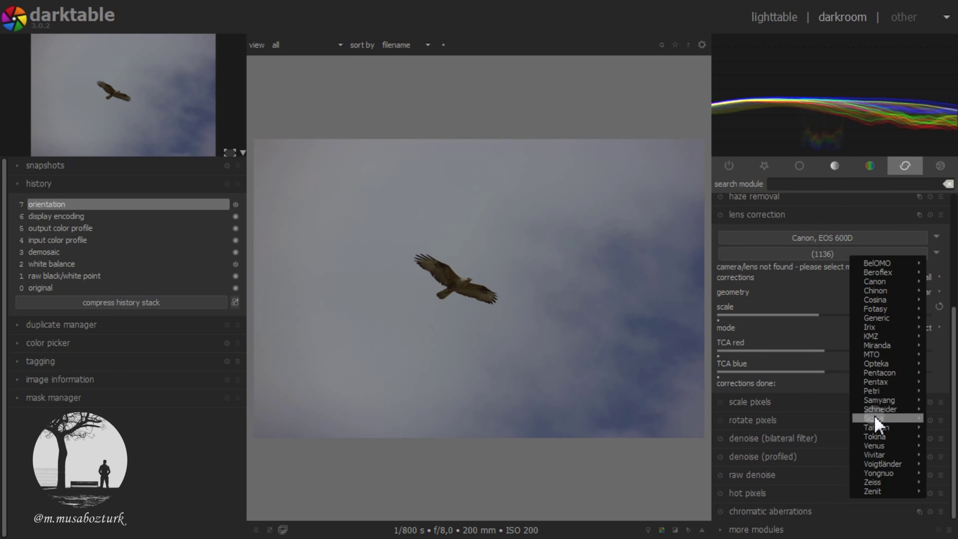
mouse_move(875, 418)
click(613, 201)
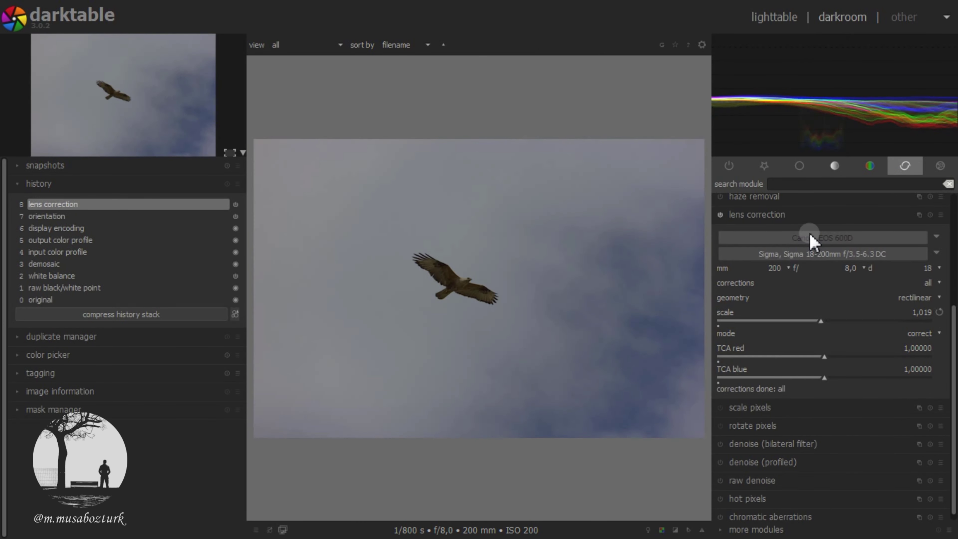
click(808, 218)
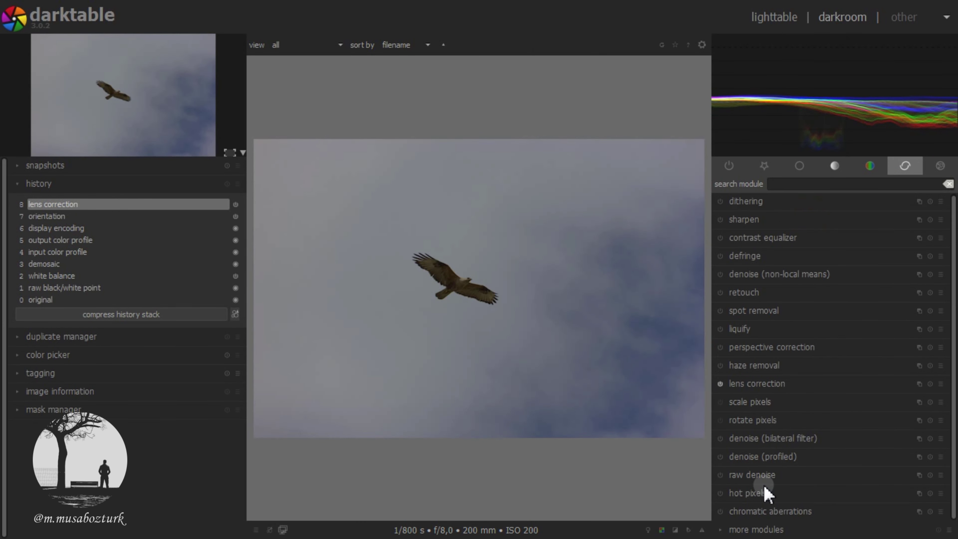
click(720, 510)
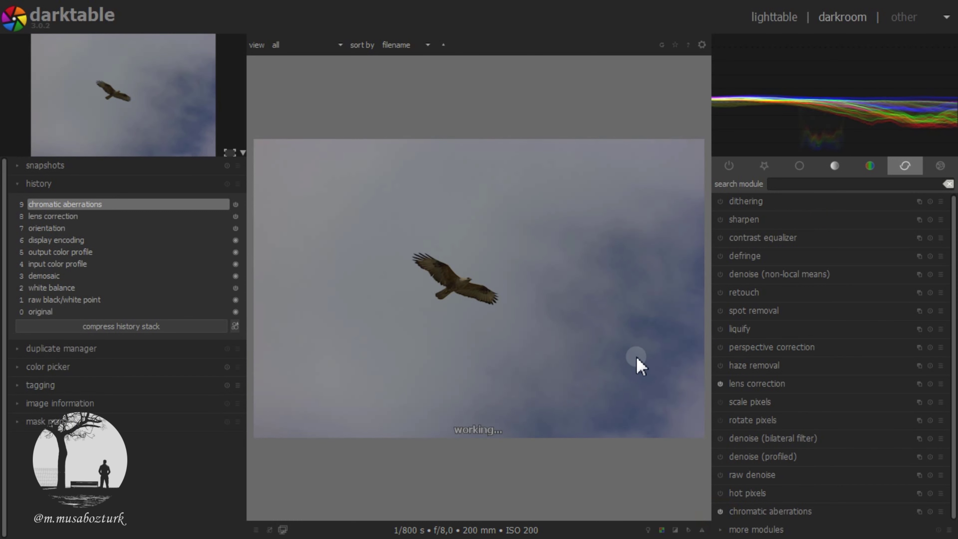
Step: Brighten the bird photo to 1.89 EV using the exposure module's automatic area picker
click(800, 167)
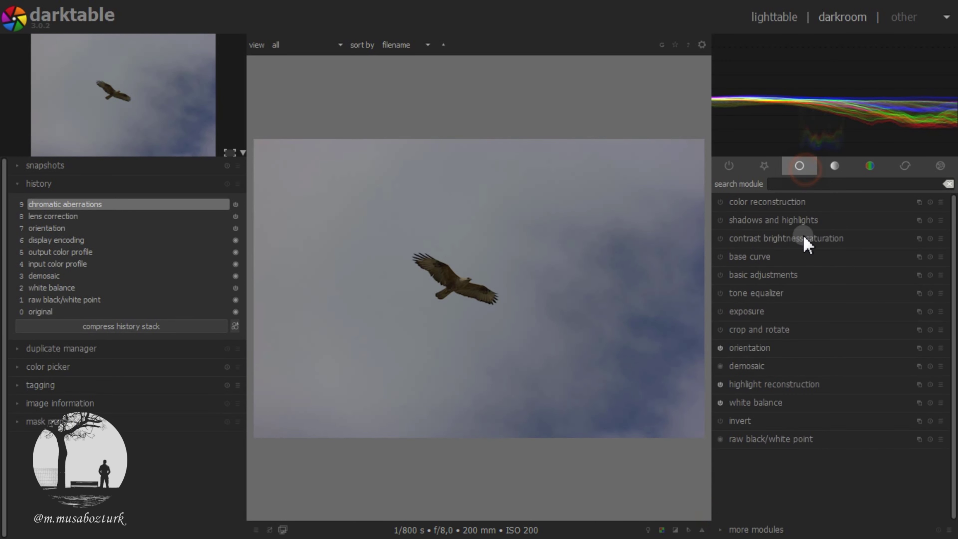
click(745, 316)
click(938, 335)
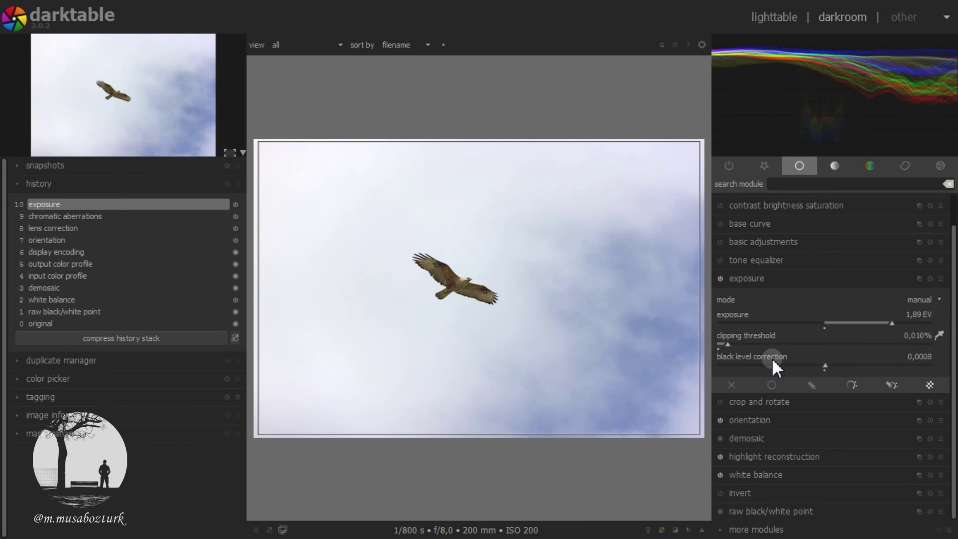
Step: Reset the exposure module's black level correction and raise it to 0.0040 while judging the bird close up
double_click(824, 365)
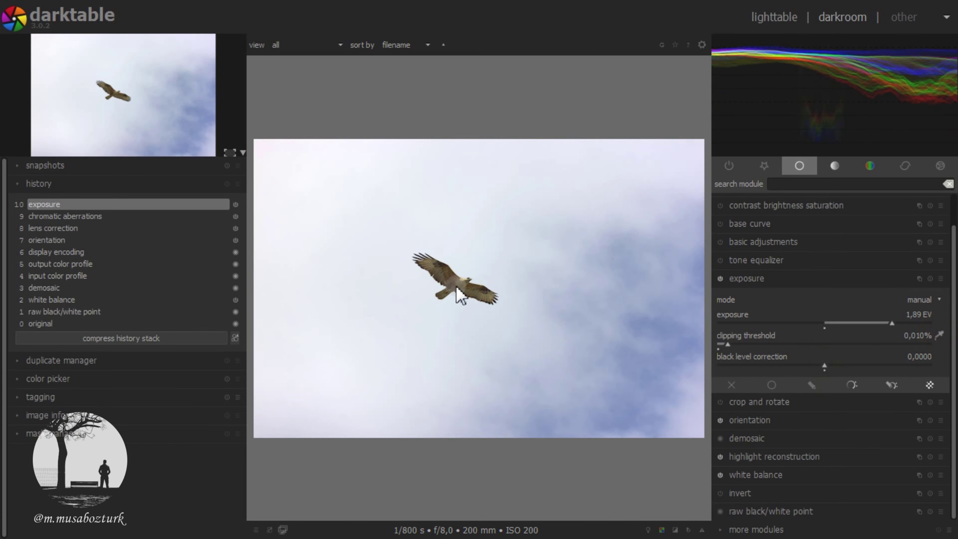
scroll(452, 279, up, 3)
scroll(837, 361, up, 3)
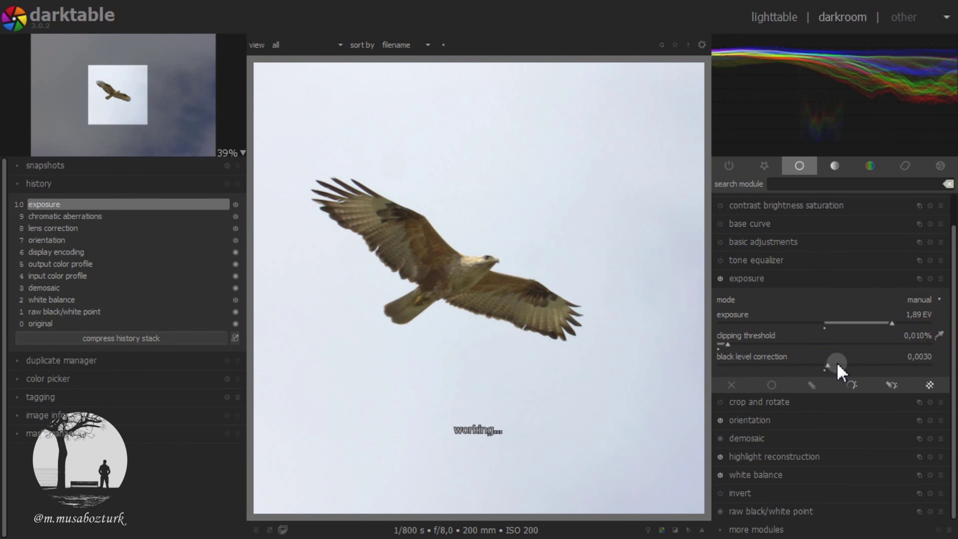
scroll(836, 361, up, 1)
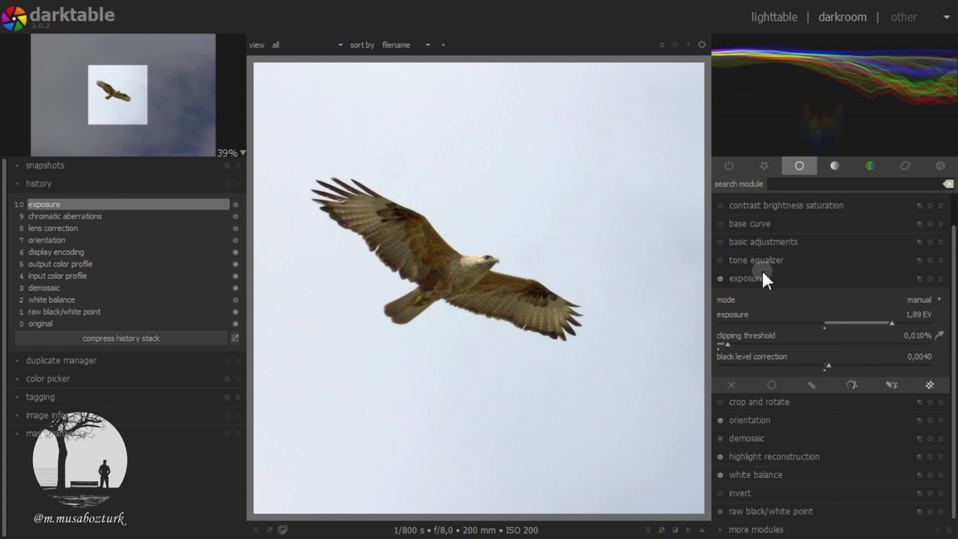
right_click(917, 321)
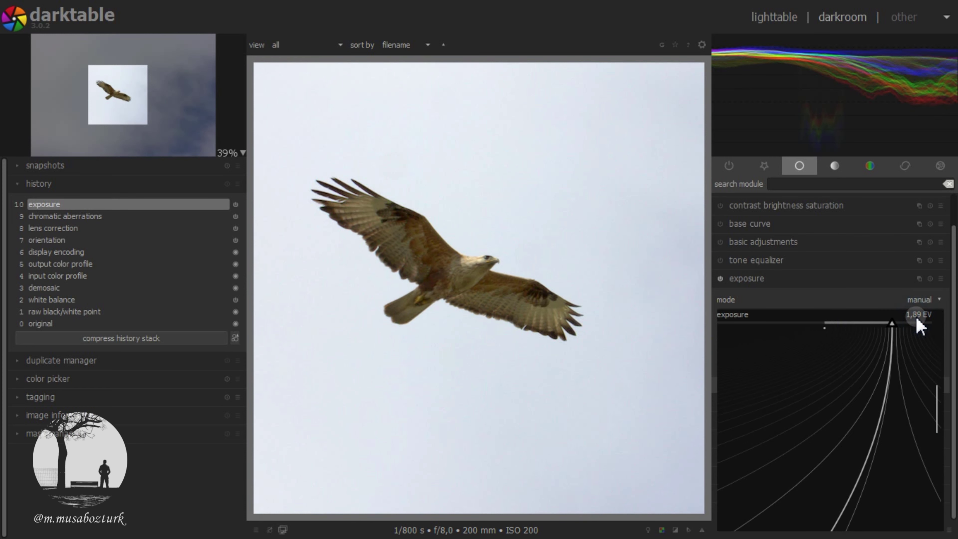
click(767, 278)
middle_click(421, 374)
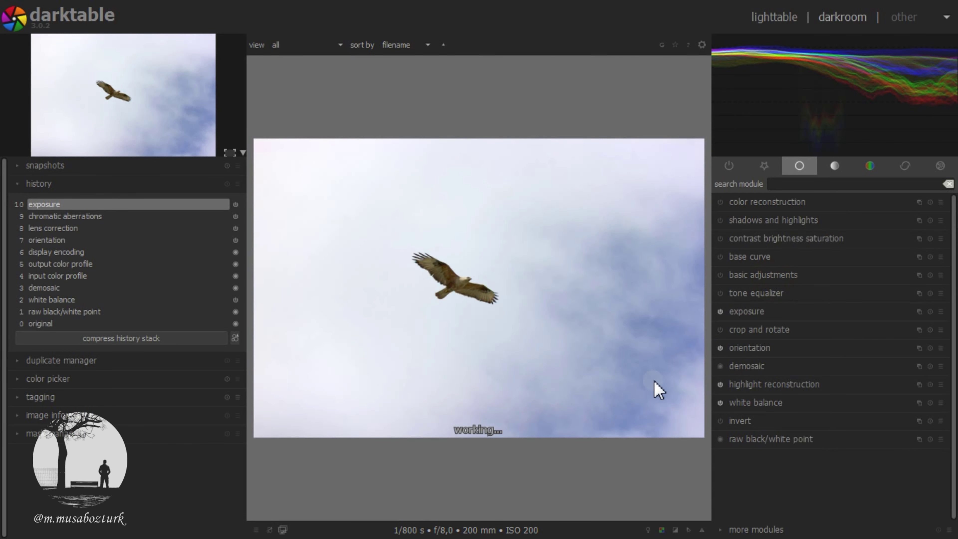
Step: Set the white balance preset to spot, sampling the whole image
click(788, 403)
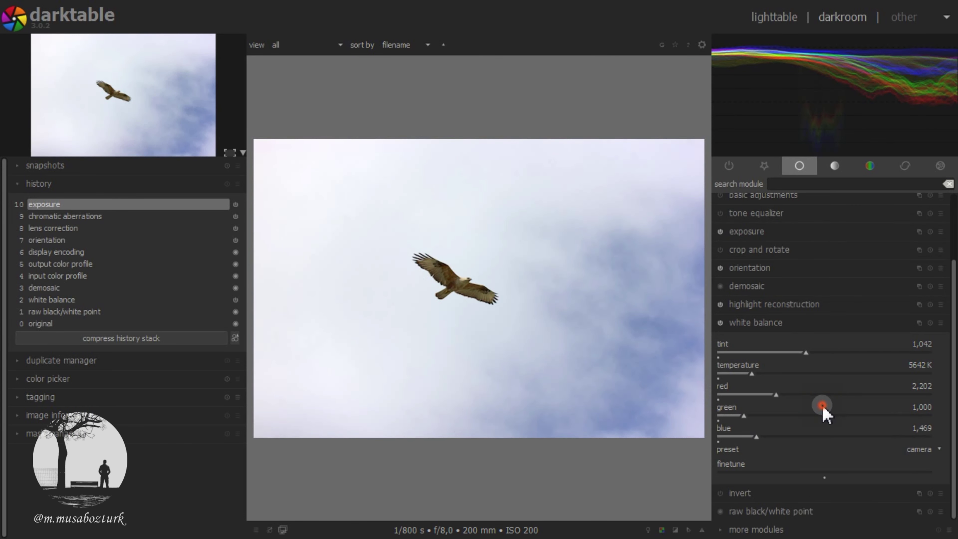
click(935, 451)
click(920, 474)
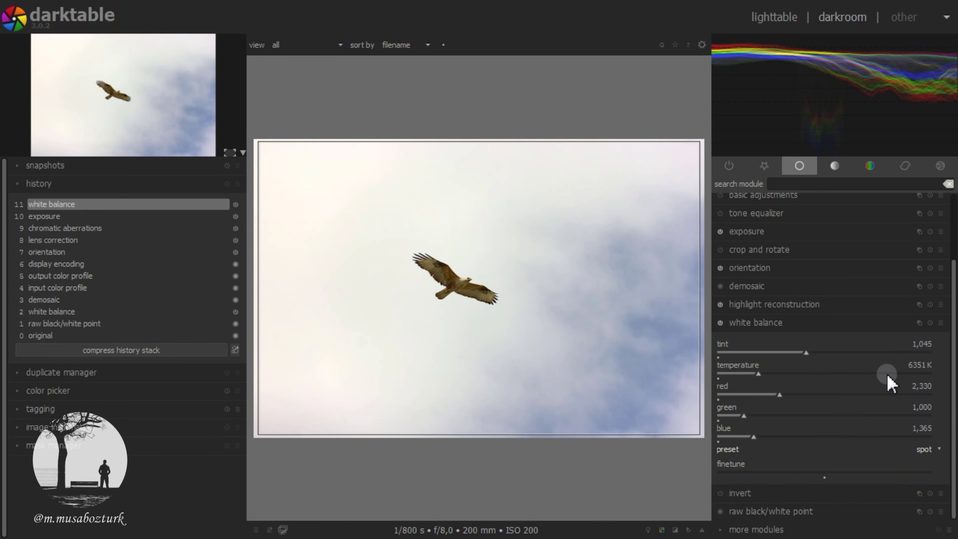
Step: Set the white balance temperature to 6400 K and the tint to 1.04
right_click(914, 371)
text(6400)
key(Return)
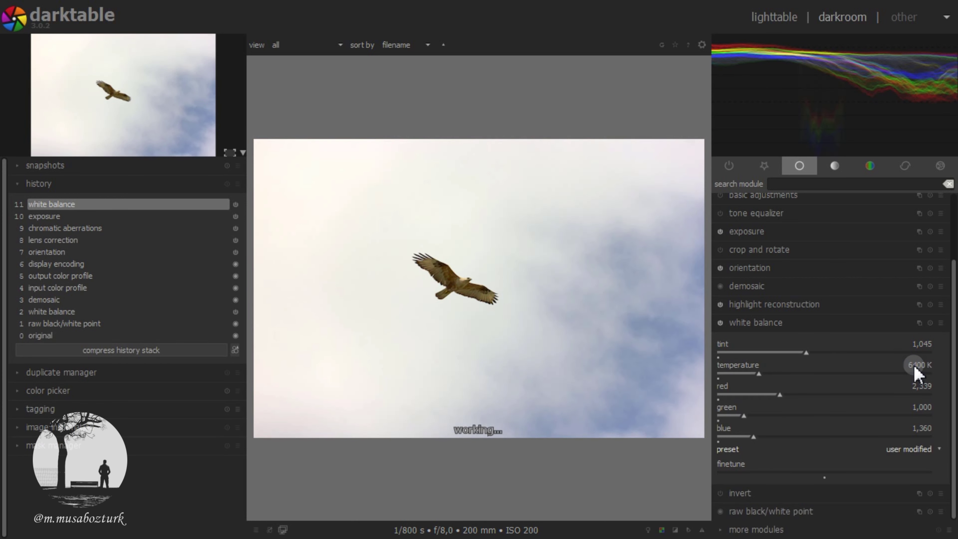
right_click(923, 350)
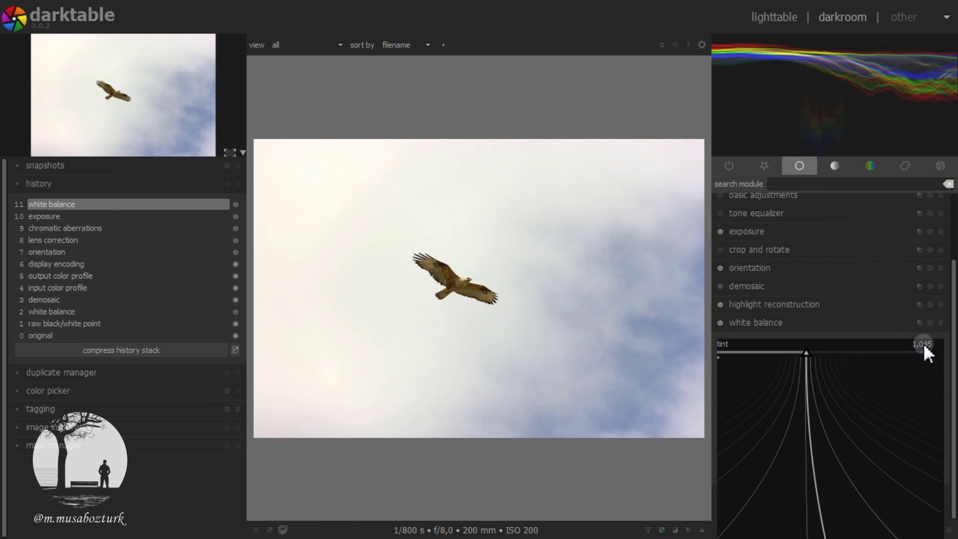
text(1.04)
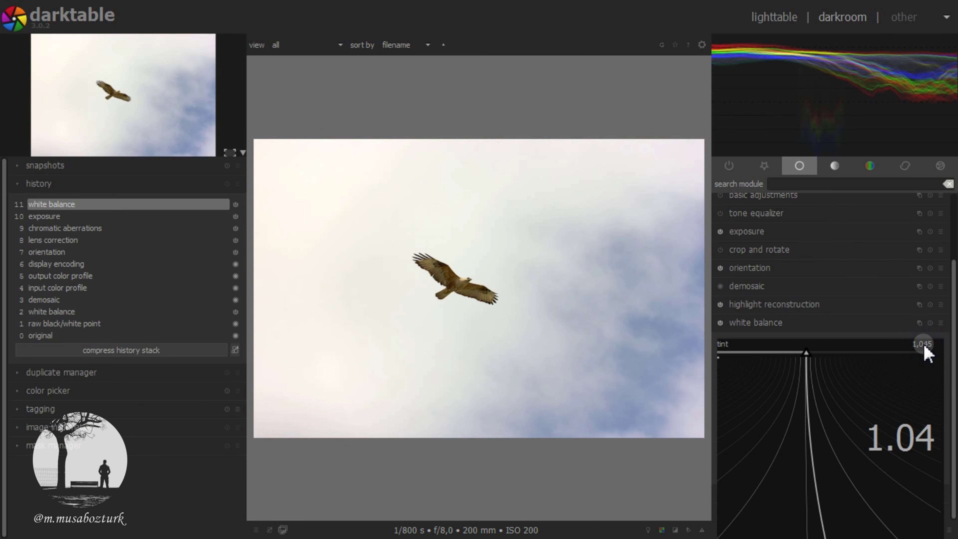
key(Return)
click(777, 322)
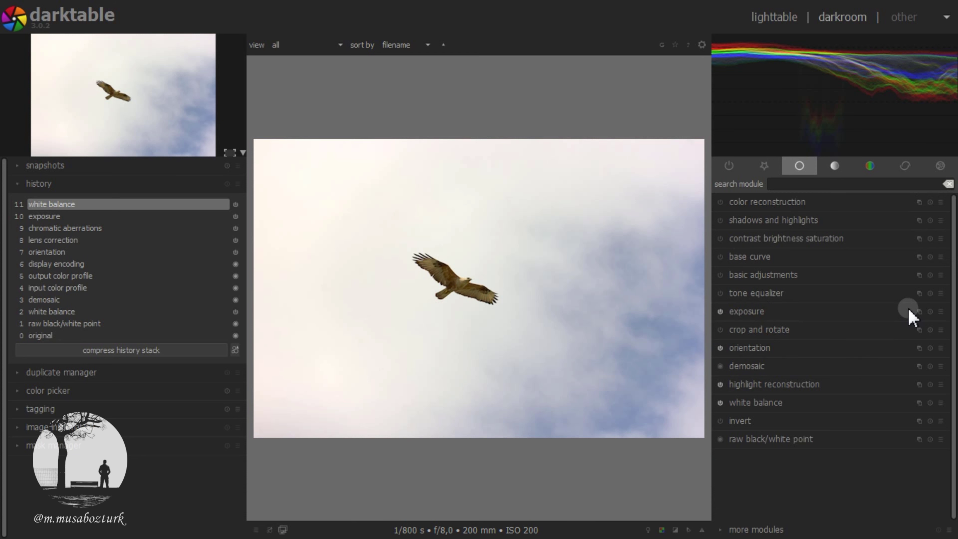
Step: In the channel mixer, choose blue as the destination and set its blue amount to 1.200
click(867, 169)
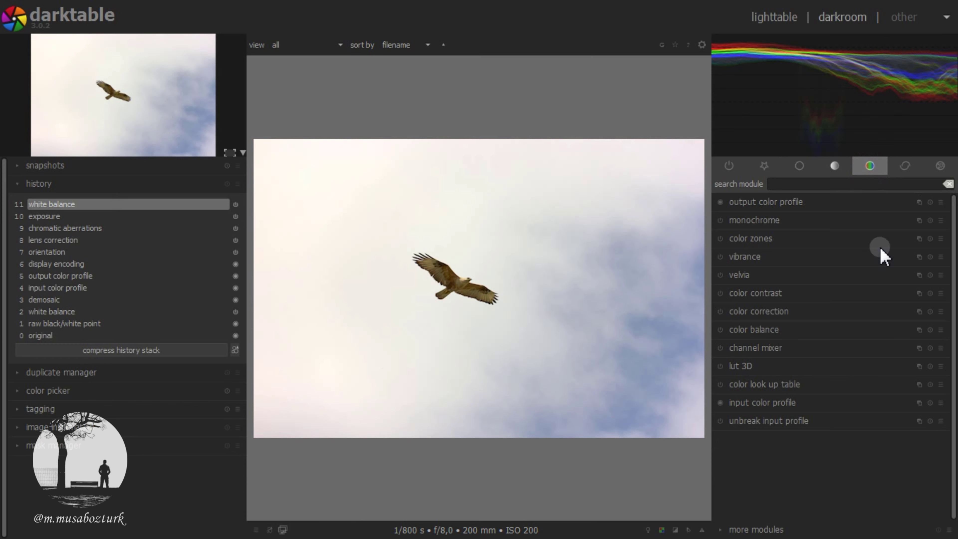
click(747, 352)
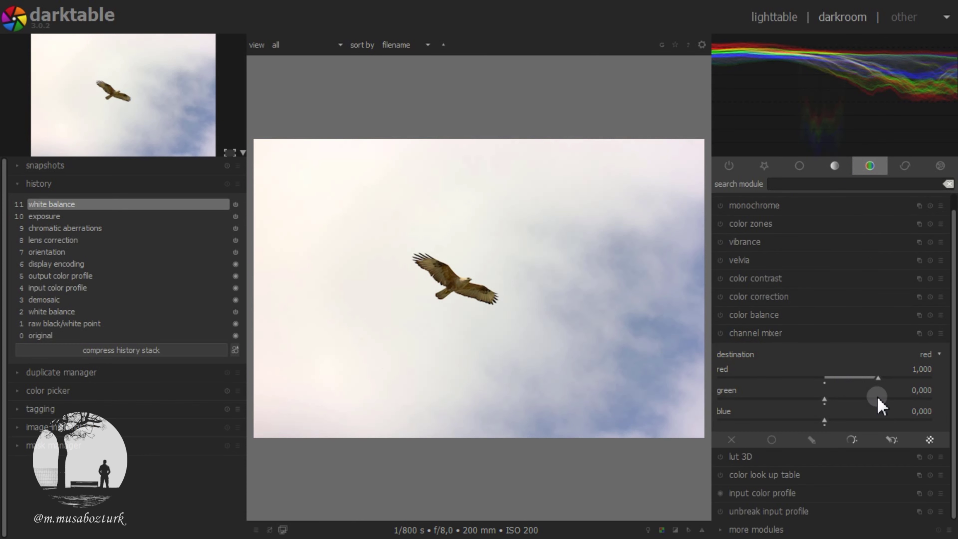
click(930, 356)
click(924, 381)
drag(861, 420, 865, 416)
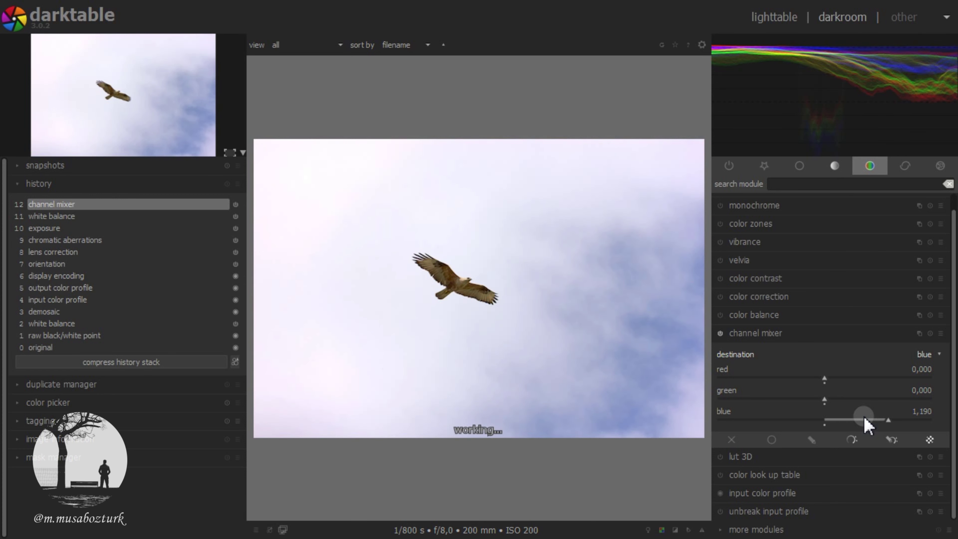
drag(866, 424, 865, 420)
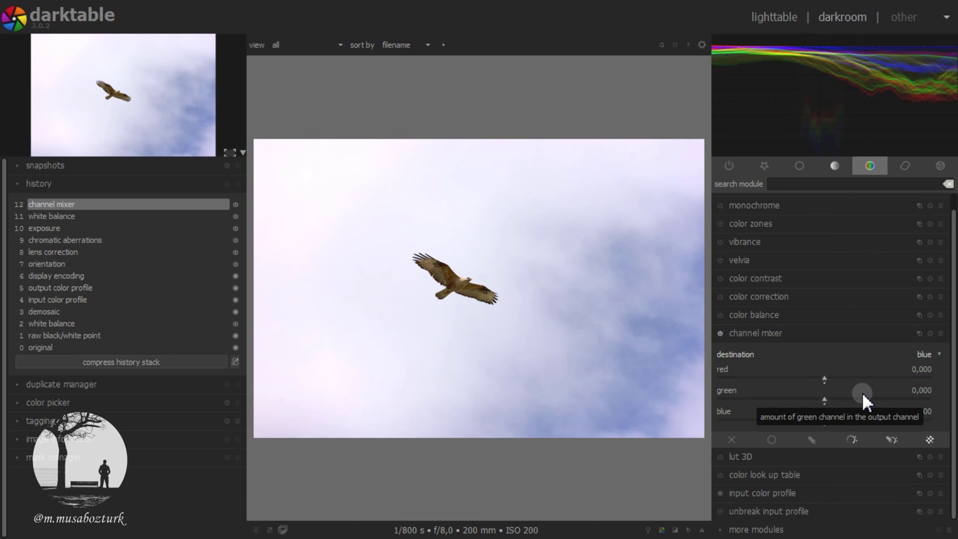
Step: Set the blue destination's red amount to 0.100 and green amount to -0.100, and compare the photo with and without the channel mixer
drag(874, 376, 880, 385)
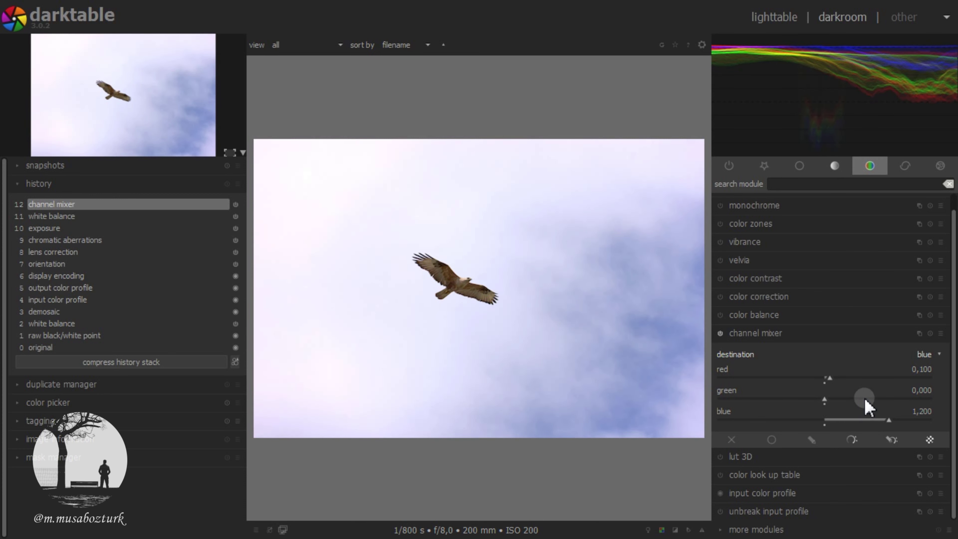
scroll(482, 305, up, 1)
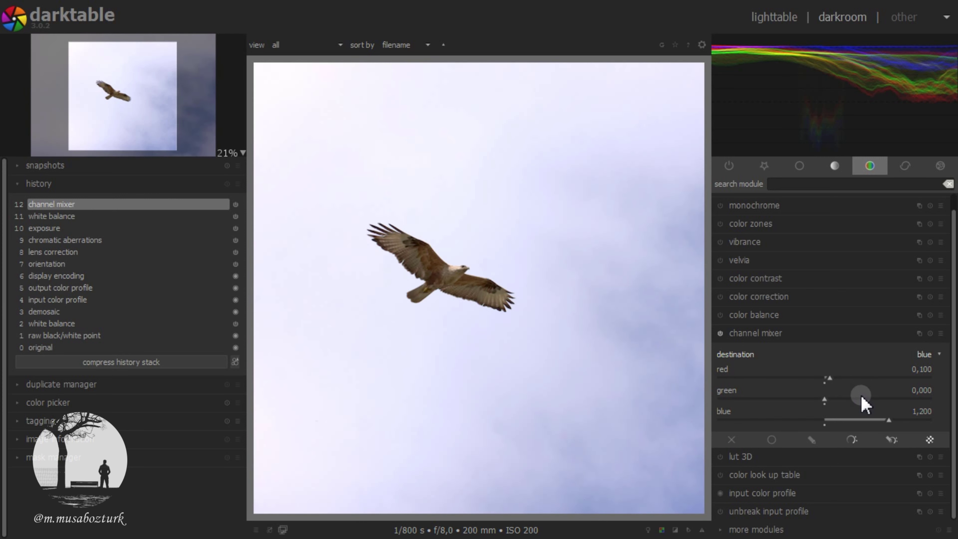
drag(861, 395, 863, 402)
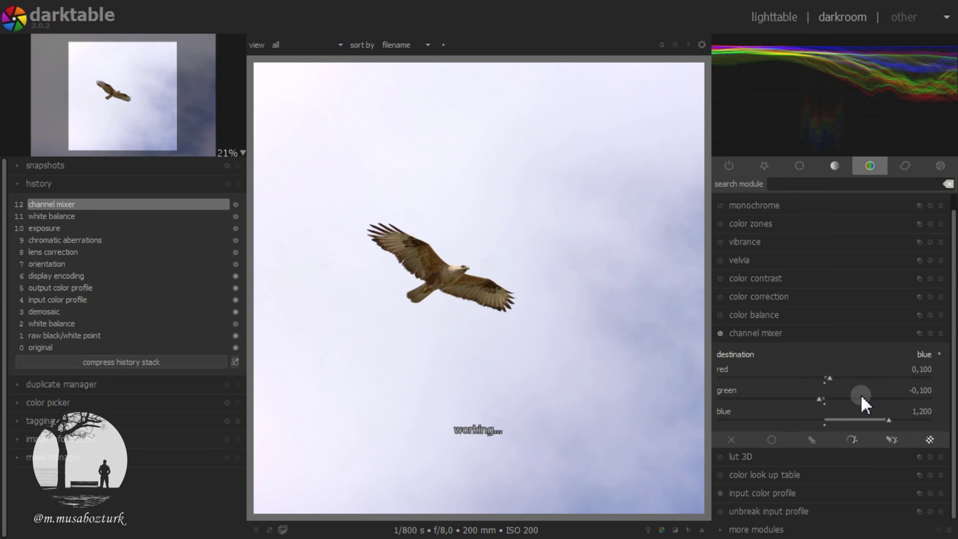
click(765, 334)
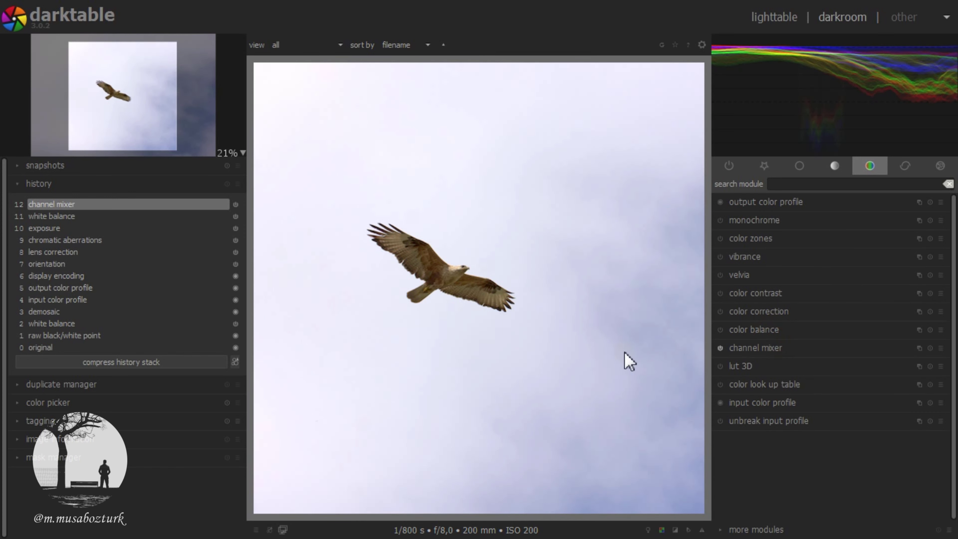
scroll(624, 353, down, 1)
click(720, 348)
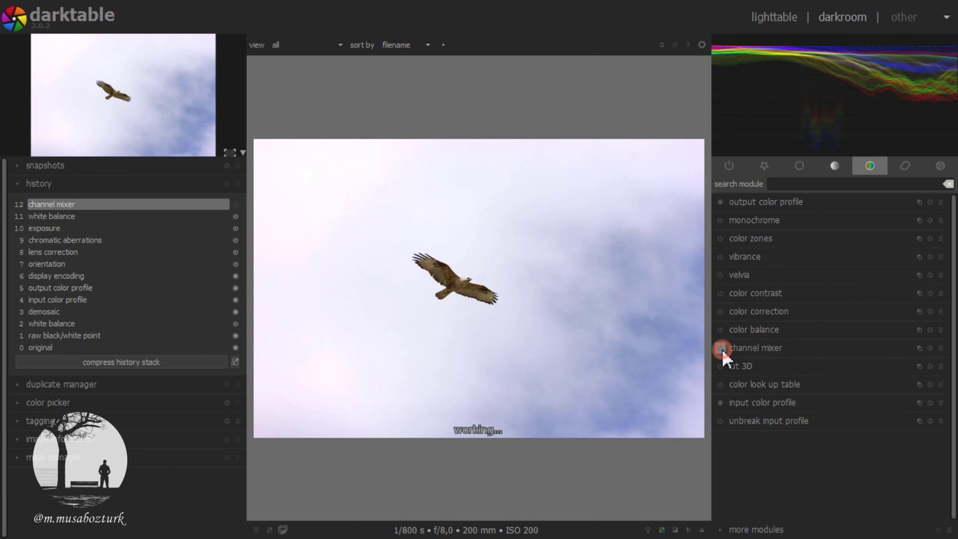
click(720, 348)
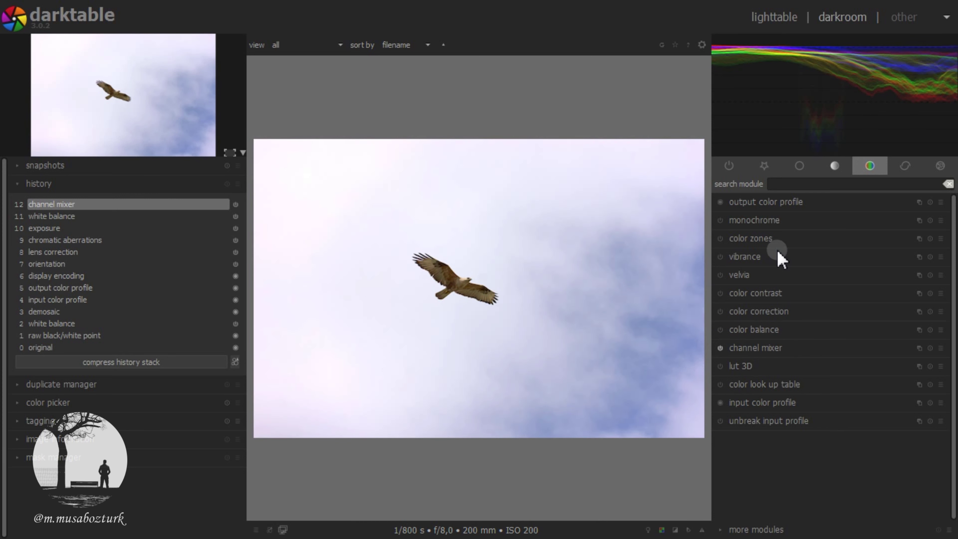
Step: In color zones, sample the blue sky, lower the blue point slightly on the hue curve and raise it clearly on the saturation curve
click(773, 239)
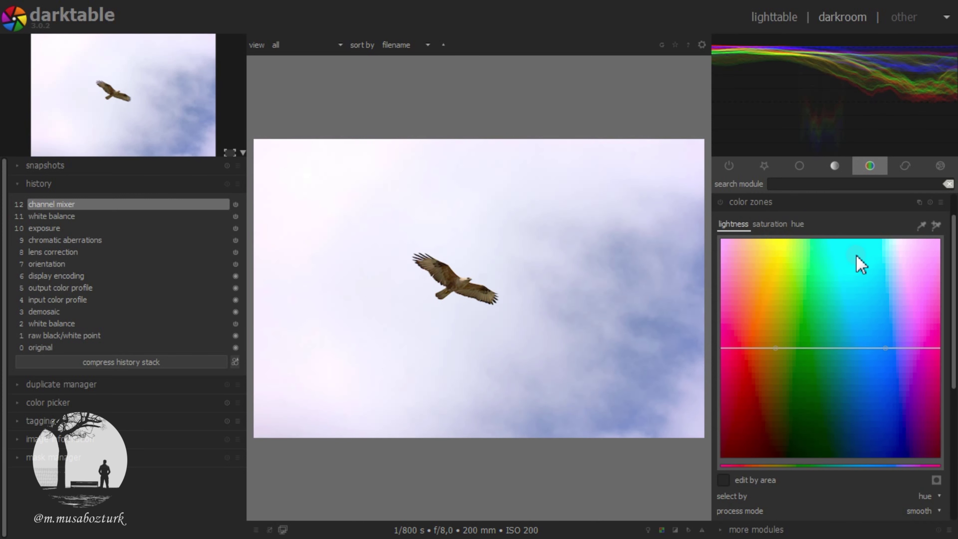
click(796, 227)
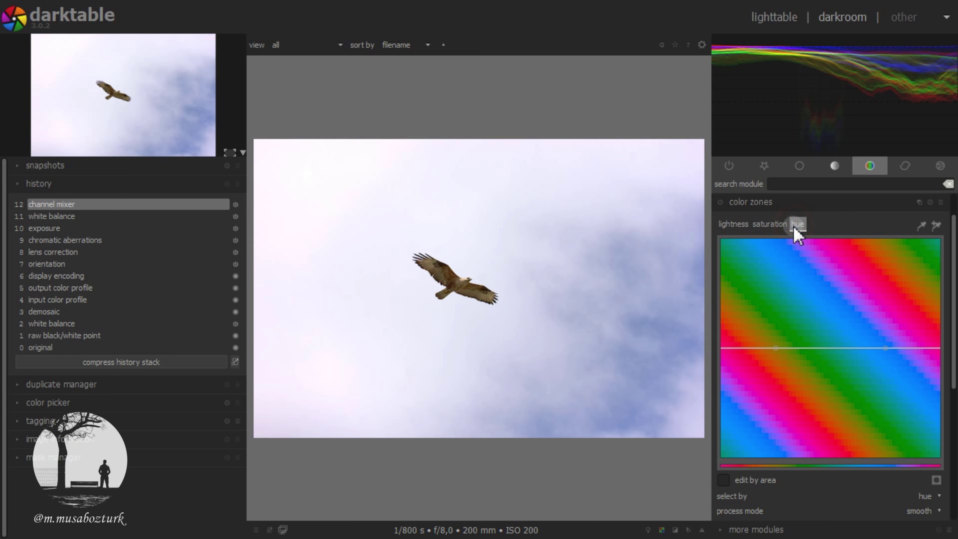
click(921, 225)
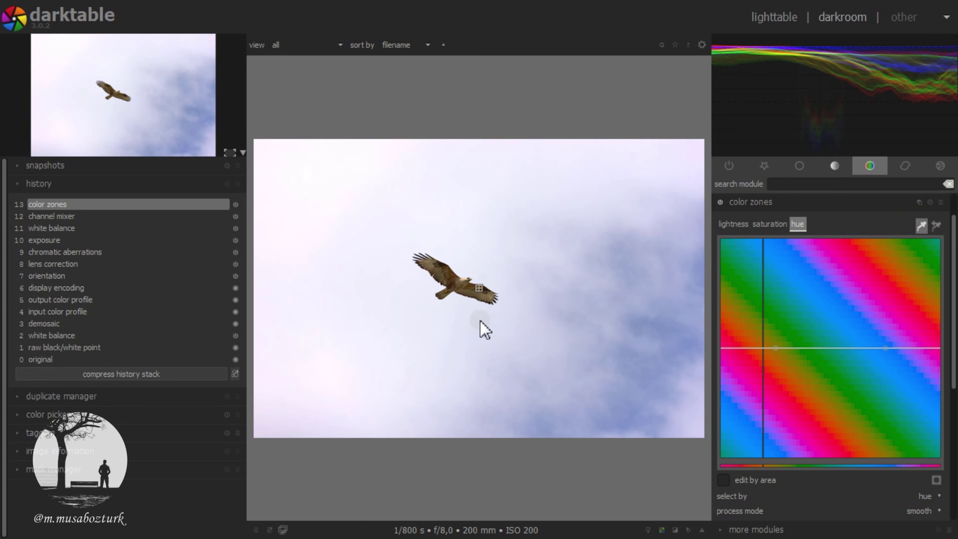
click(646, 327)
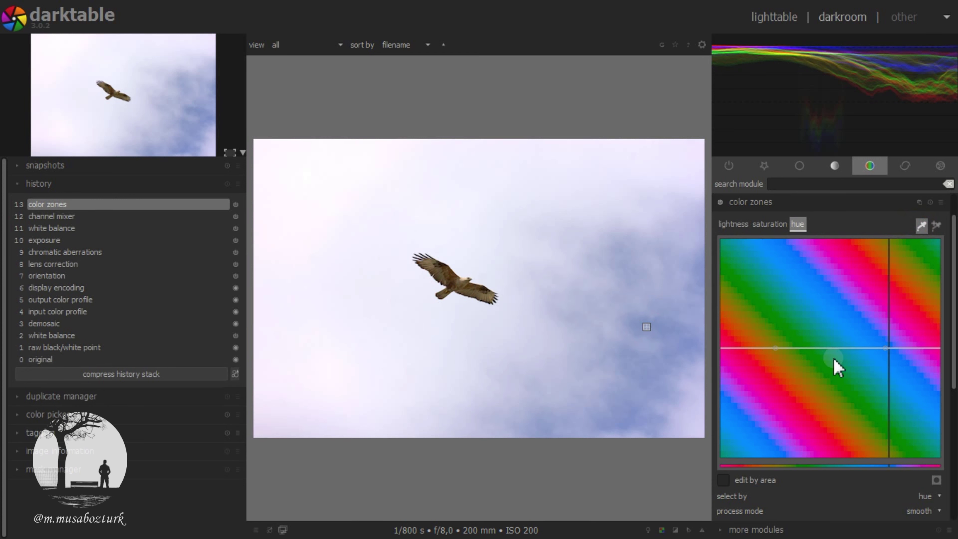
drag(887, 348, 885, 368)
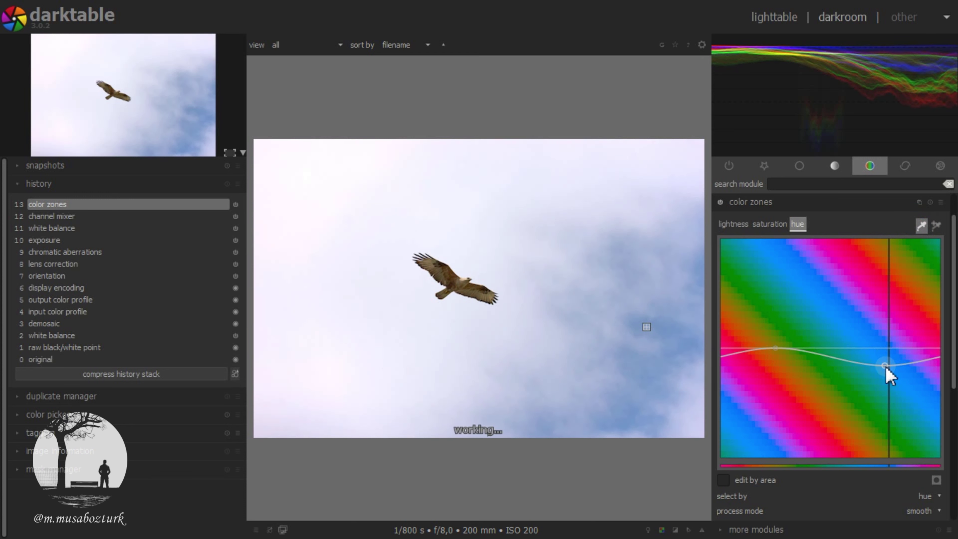
click(769, 224)
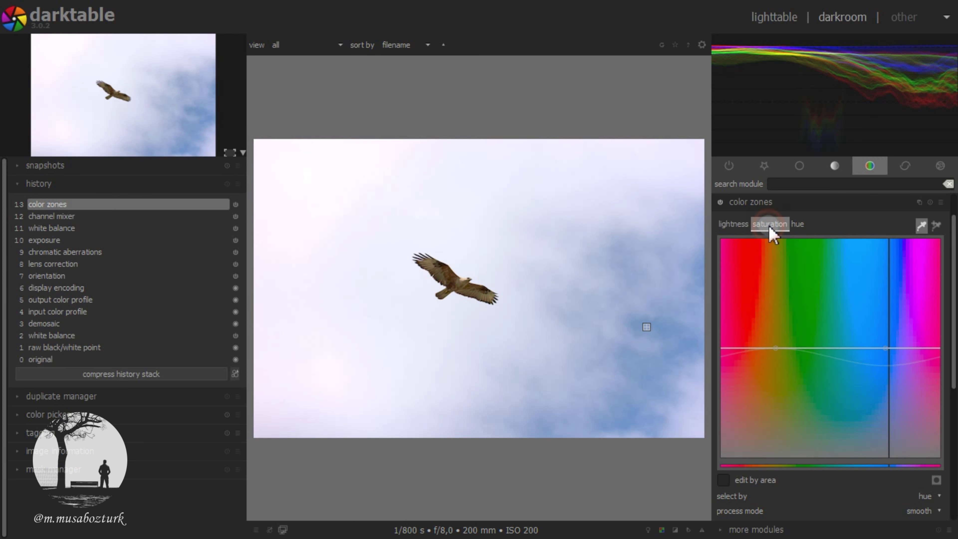
drag(886, 351, 885, 302)
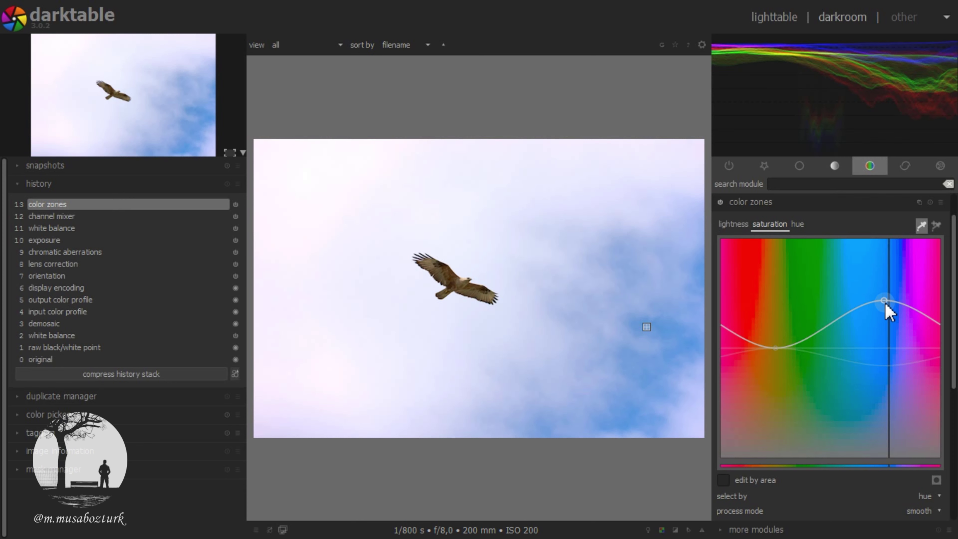
Step: In color zones, lower the blue point a little further on the hue curve and raise it very slightly on the lightness curve
click(797, 224)
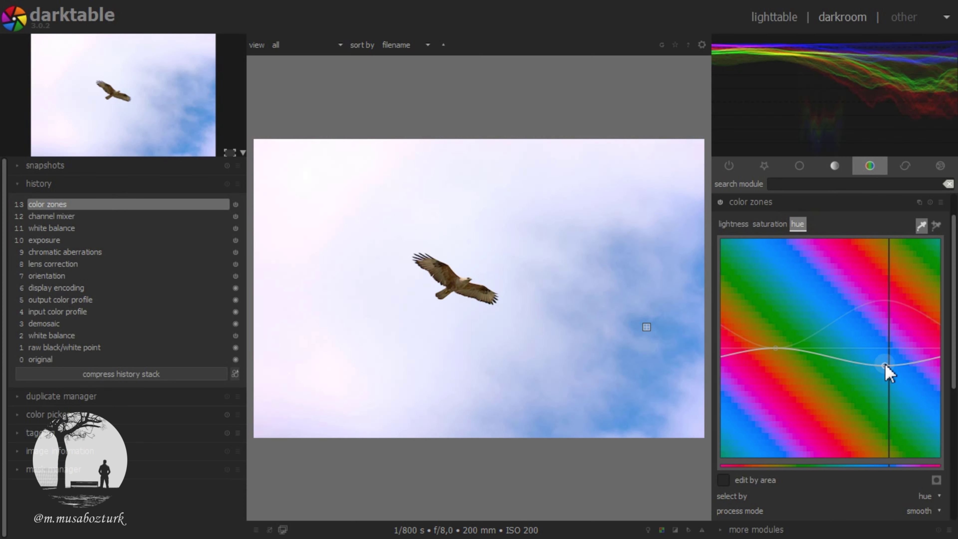
drag(886, 365, 888, 375)
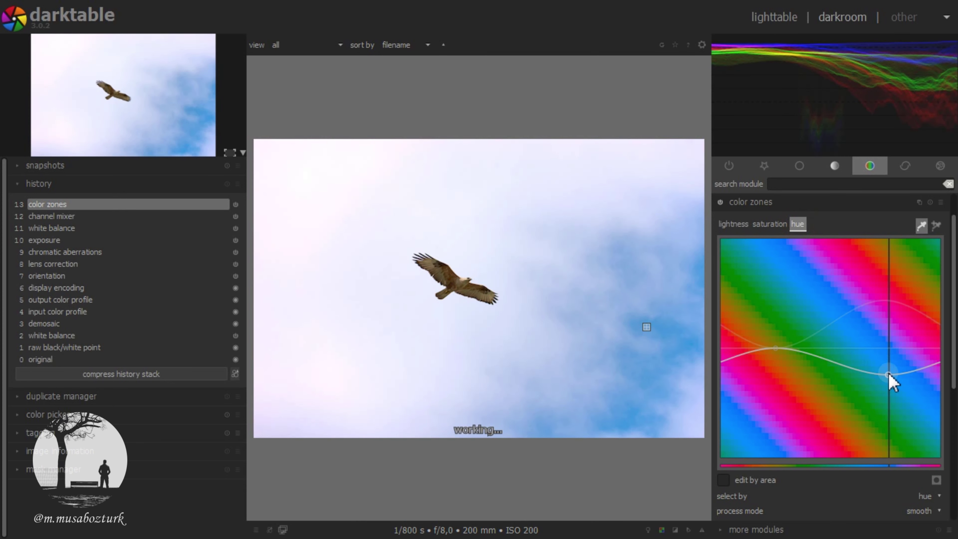
click(742, 223)
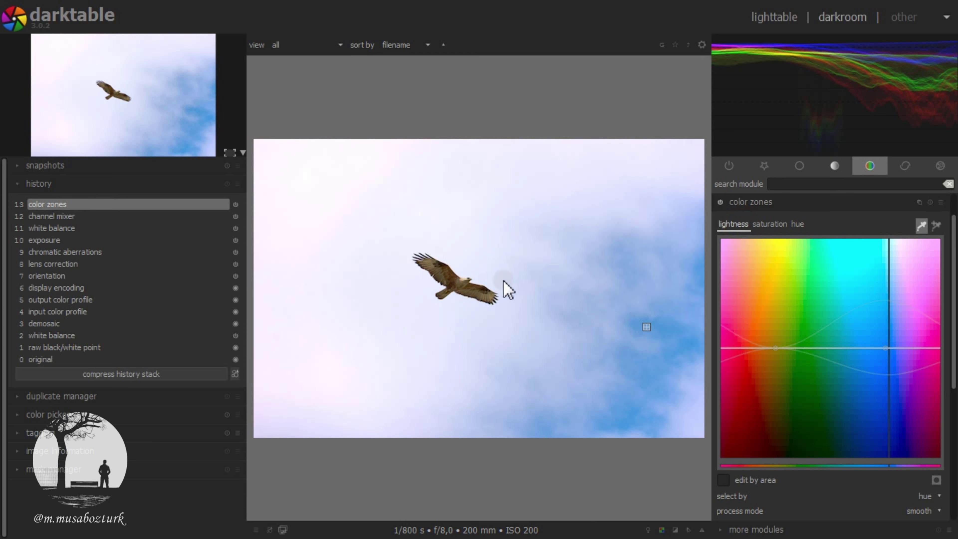
drag(885, 349, 885, 344)
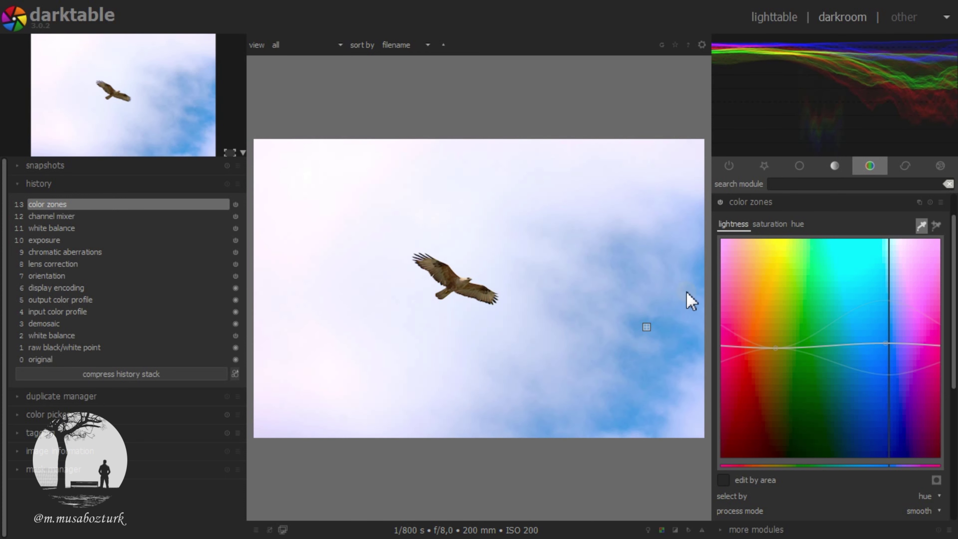
Step: Sample the bird's plumage, raise the orange point on the color zones lightness curve, and compare the photo with and without color zones
click(471, 288)
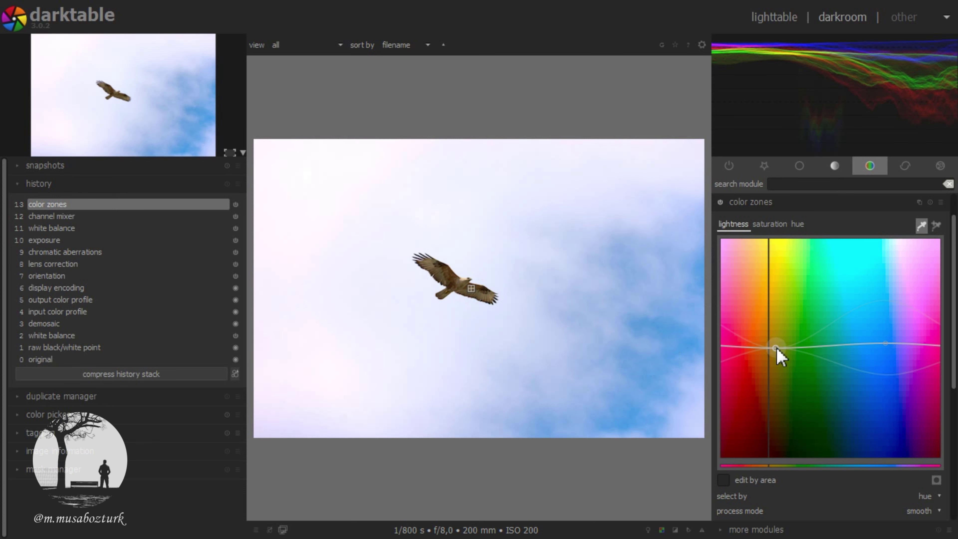
drag(775, 348, 773, 322)
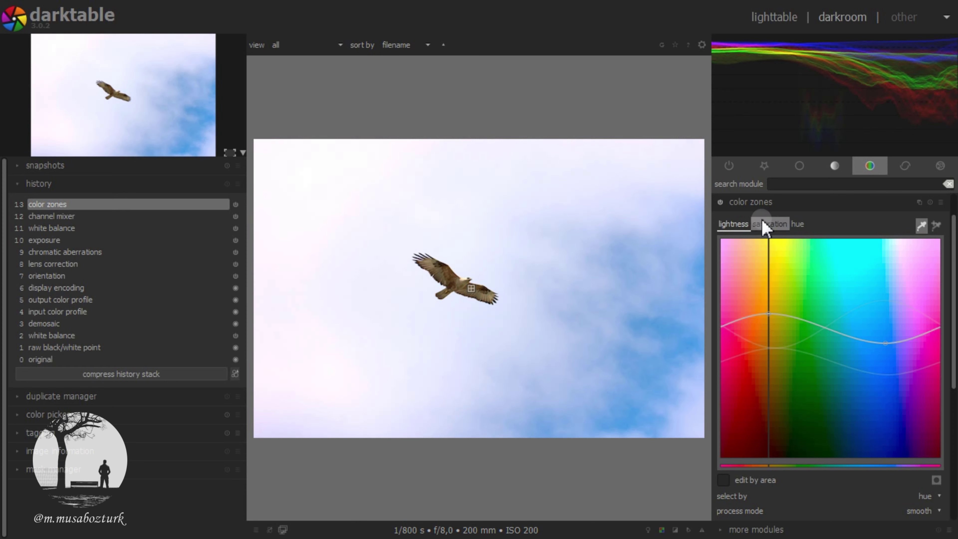
click(759, 200)
click(720, 239)
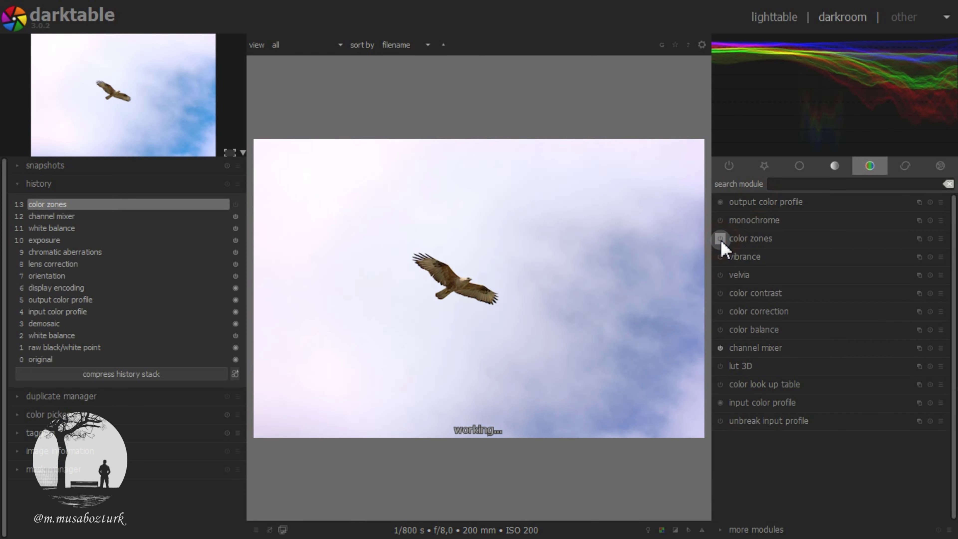
click(719, 238)
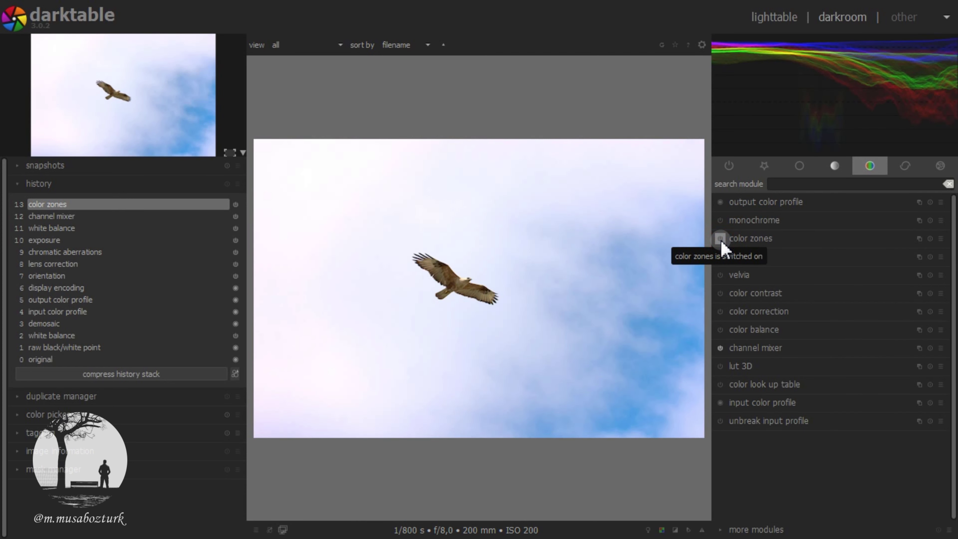
Step: Apply the sharpen preset of the contrast equalizer to the photo
click(905, 168)
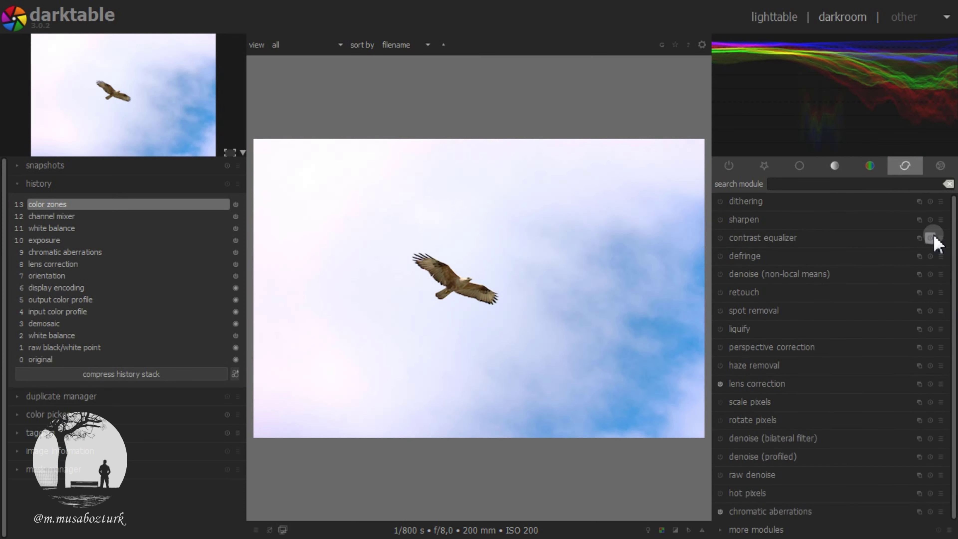
click(939, 237)
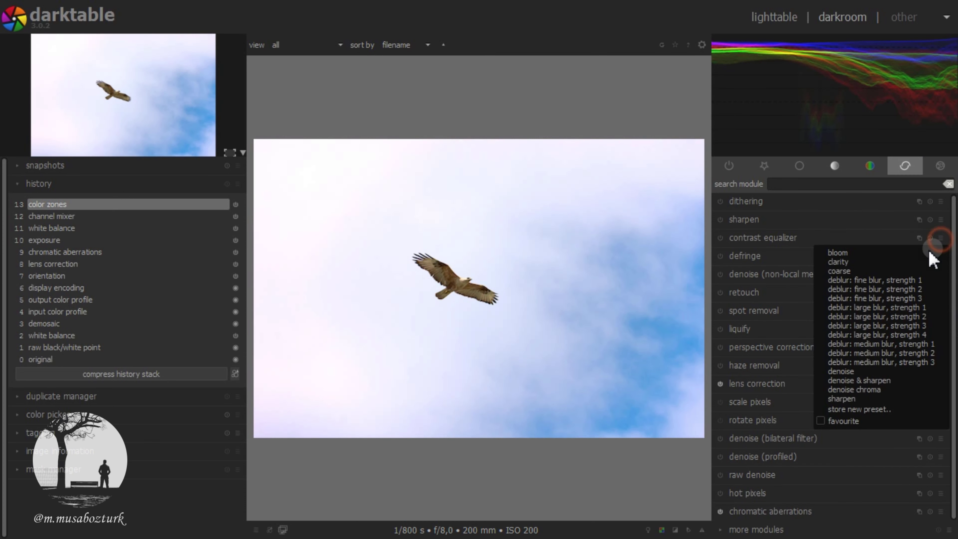
click(848, 393)
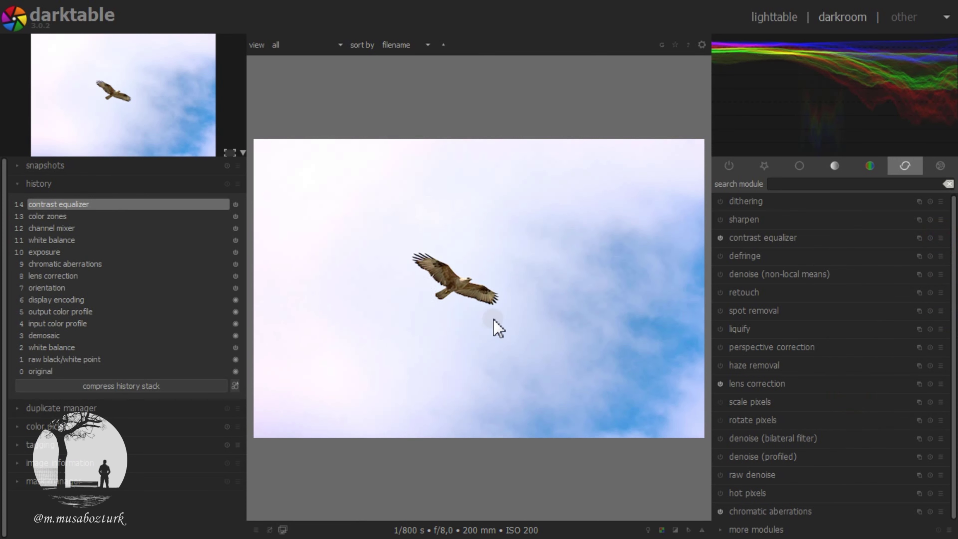
Step: Turn on the sharpen and denoise (non-local means) modules for the photo while checking the bird close up
scroll(495, 325, up, 4)
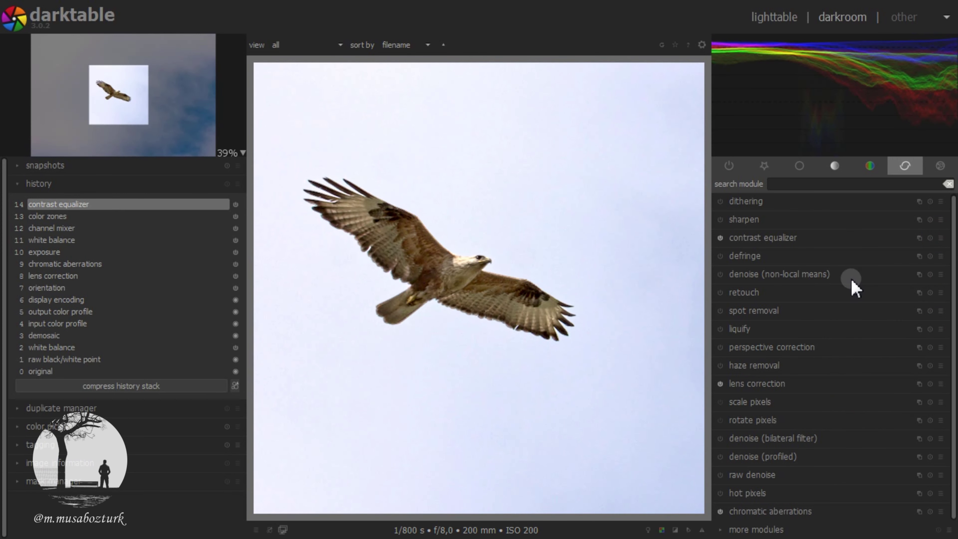
click(719, 219)
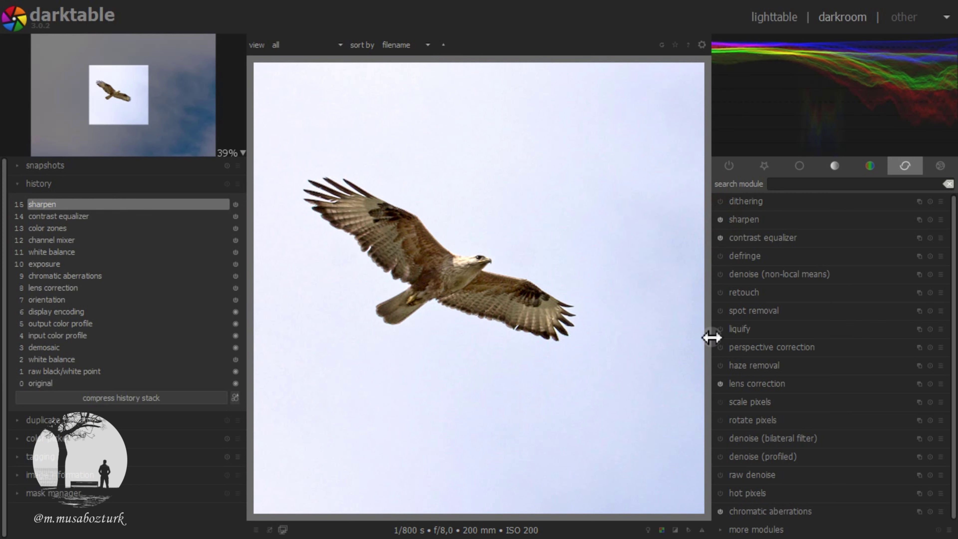
click(765, 278)
click(720, 202)
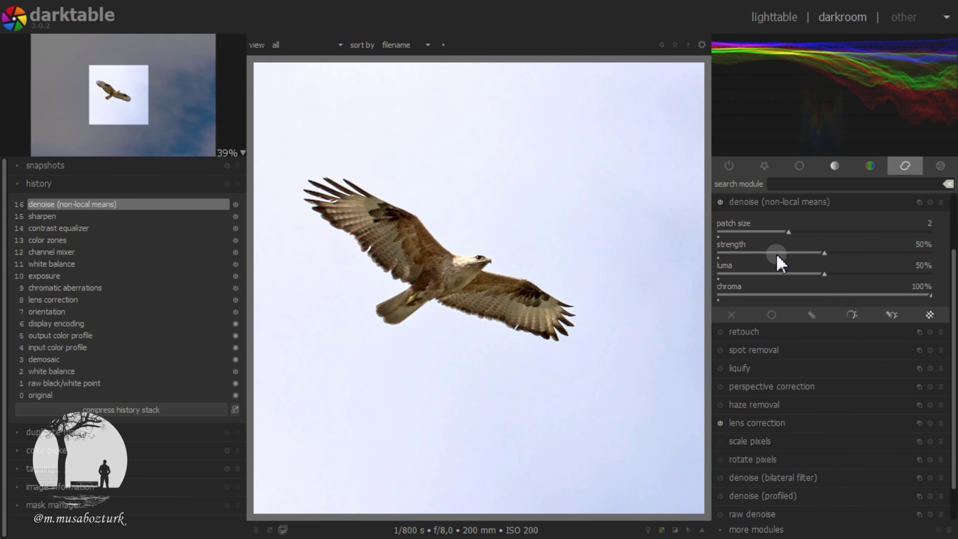
click(795, 203)
Step: In the sharpen module, set the amount to 1.000 and the threshold to 2.800
click(760, 220)
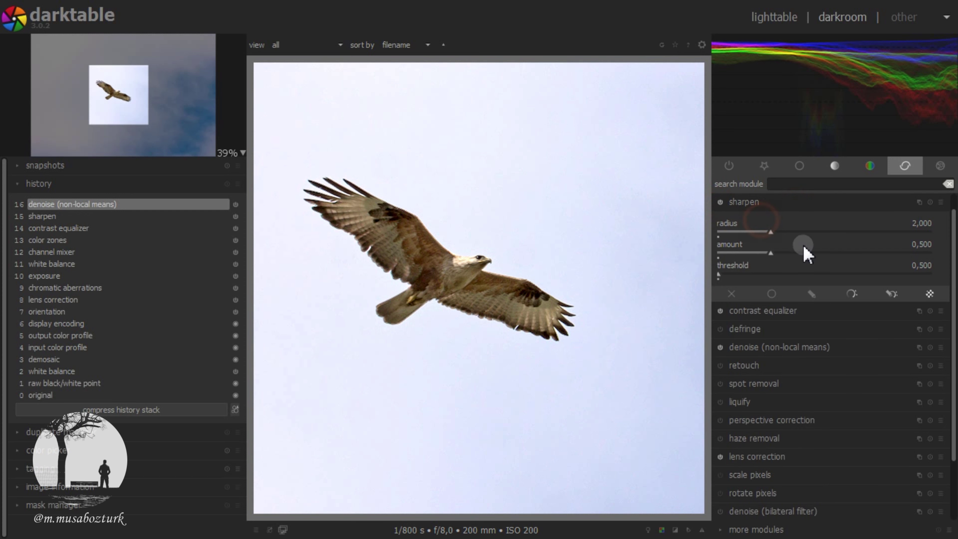
drag(802, 249, 805, 251)
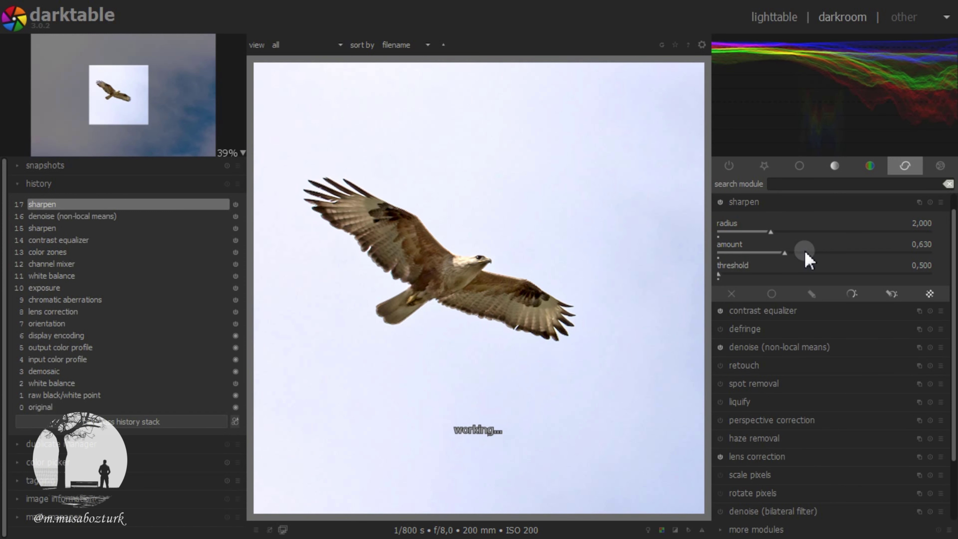
scroll(804, 250, up, 3)
scroll(804, 249, up, 6)
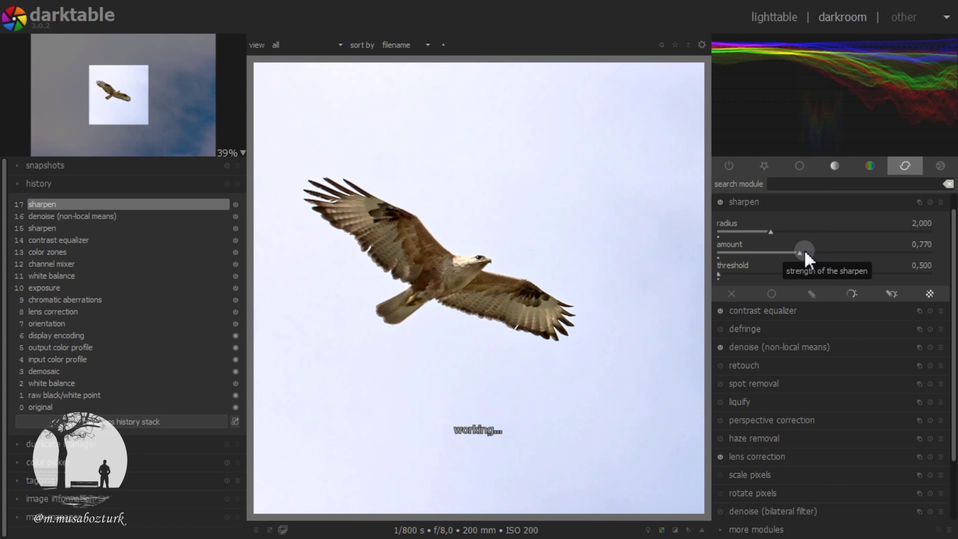
scroll(804, 250, up, 7)
scroll(795, 266, up, 5)
scroll(795, 267, up, 3)
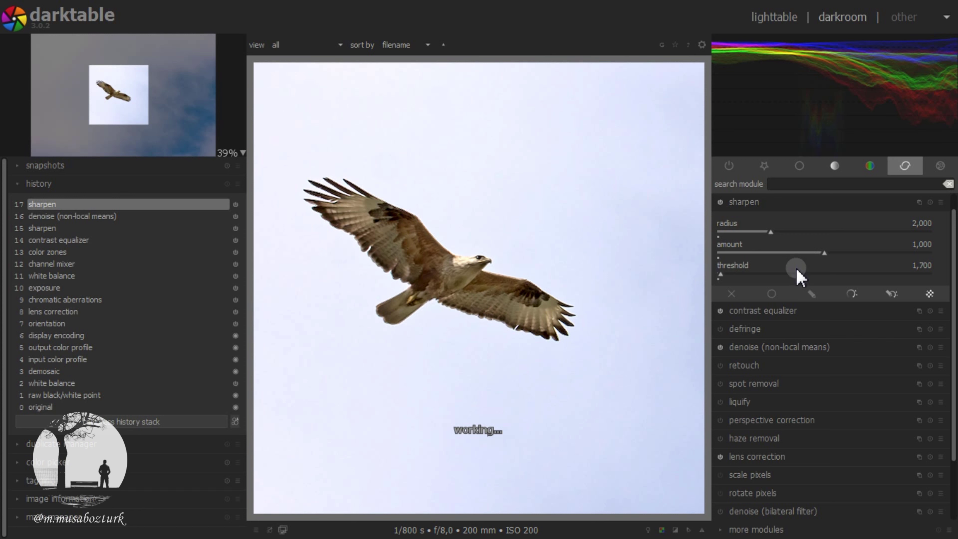
scroll(795, 267, up, 9)
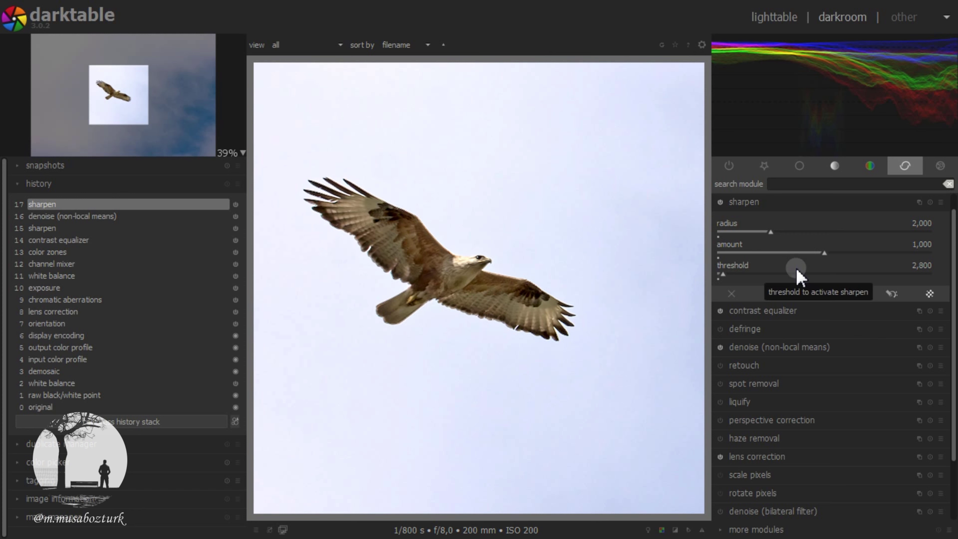
click(760, 201)
Step: Set the luma of denoise (non-local means) to 40% and compress the history stack
click(773, 273)
scroll(790, 267, down, 5)
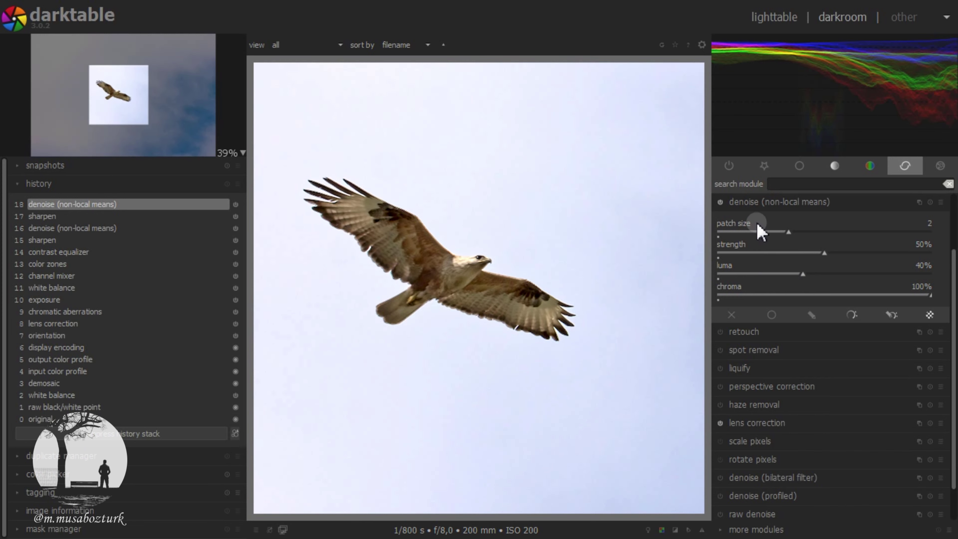
click(771, 206)
click(147, 433)
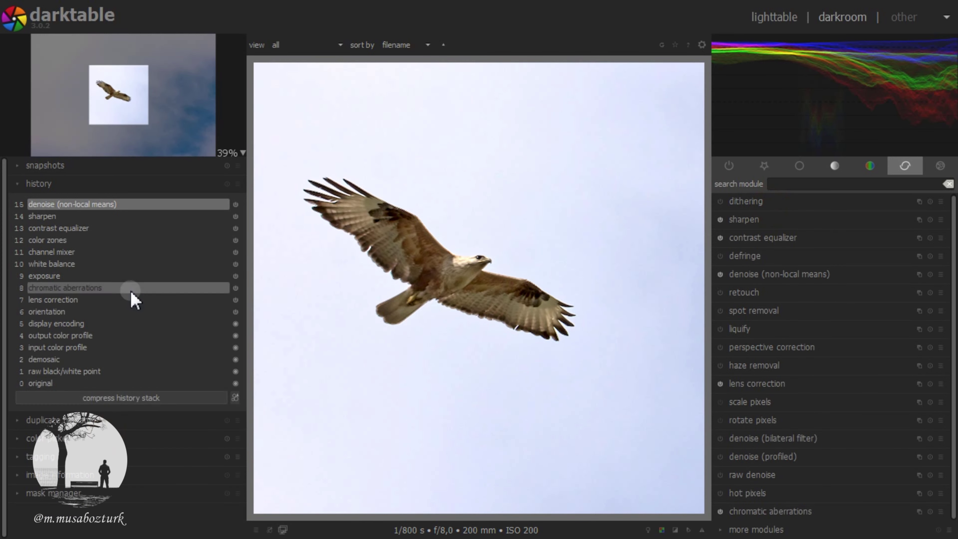
Step: Compare the bird's detail at the color zones history state and at the latest denoise state, ending on the latest one
click(91, 244)
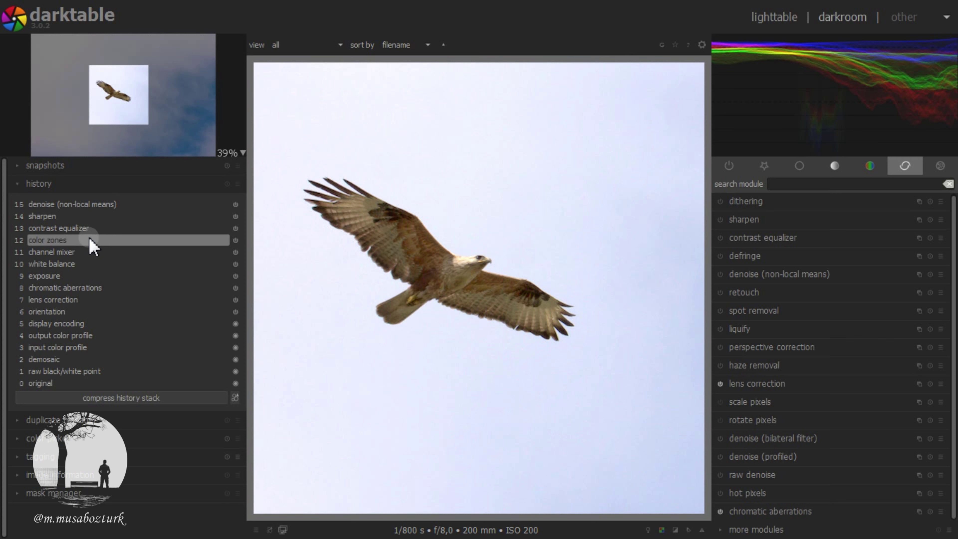
click(96, 204)
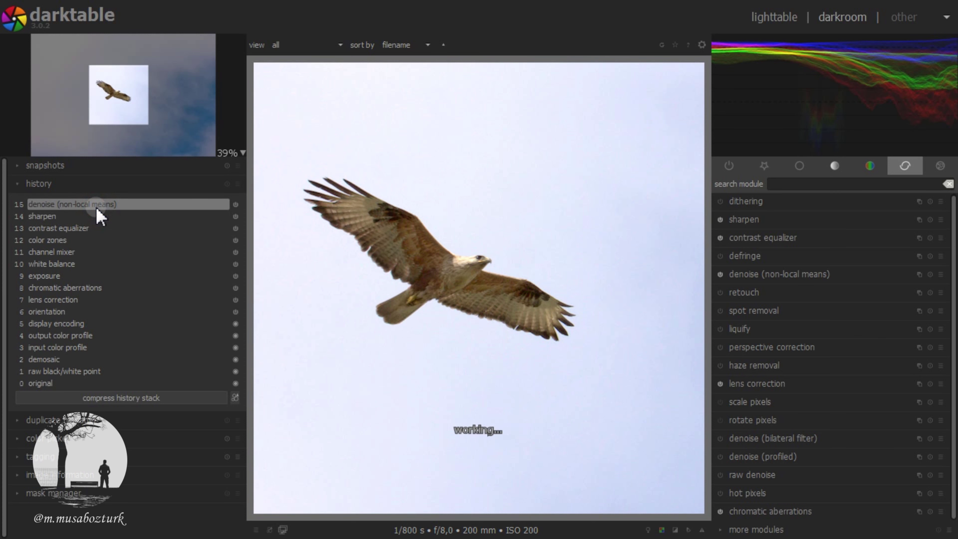
click(93, 239)
click(96, 204)
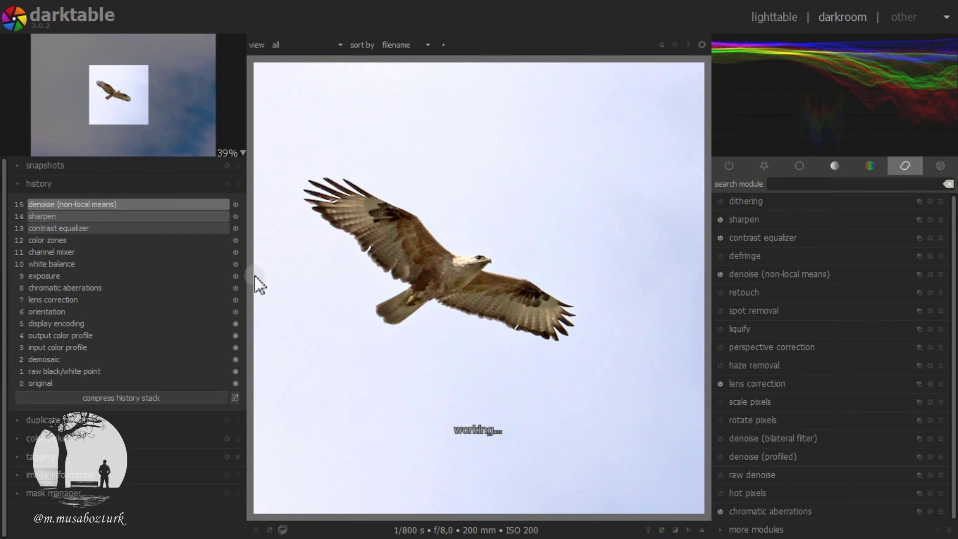
scroll(557, 371, down, 1)
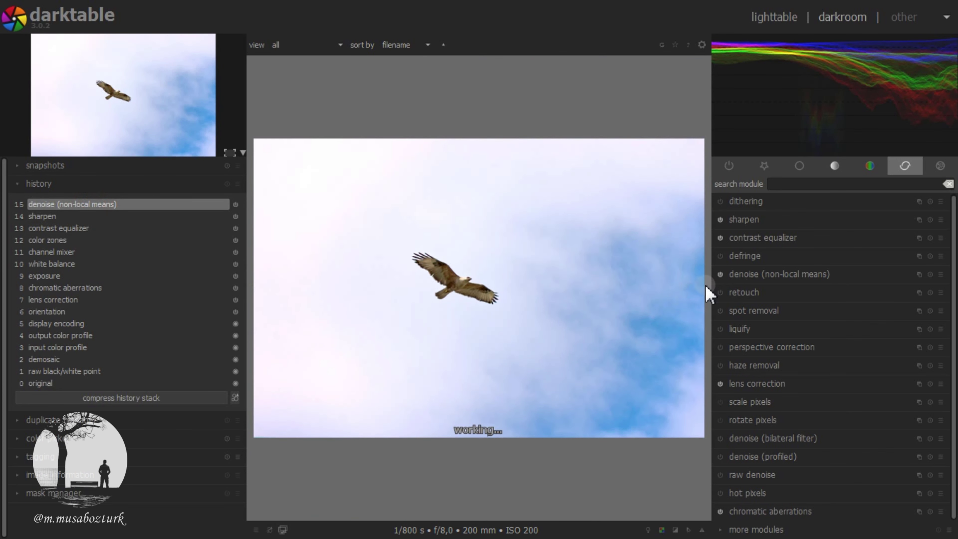
Step: Turn on the color assessment view with its white frame and raise the orange point on the color zones saturation curve
key(ctrl+b)
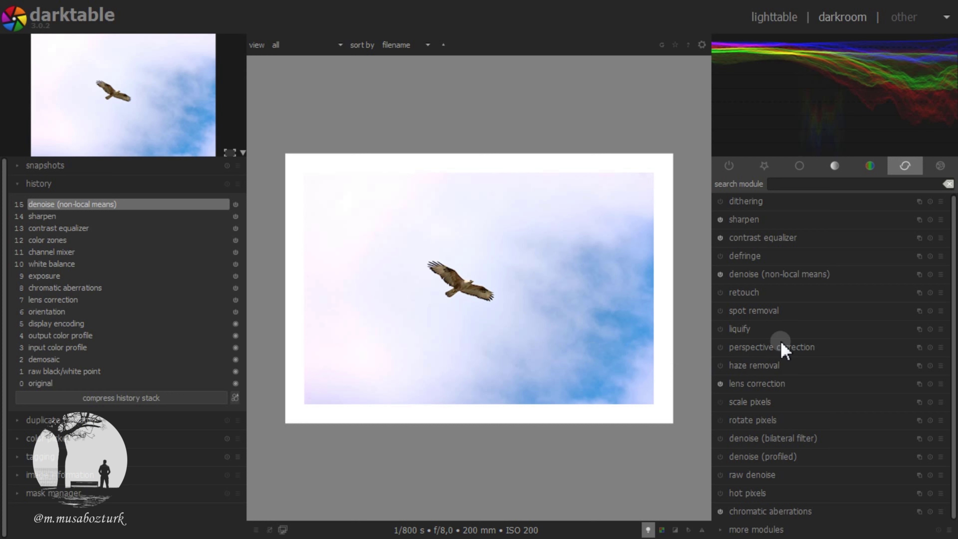
click(873, 171)
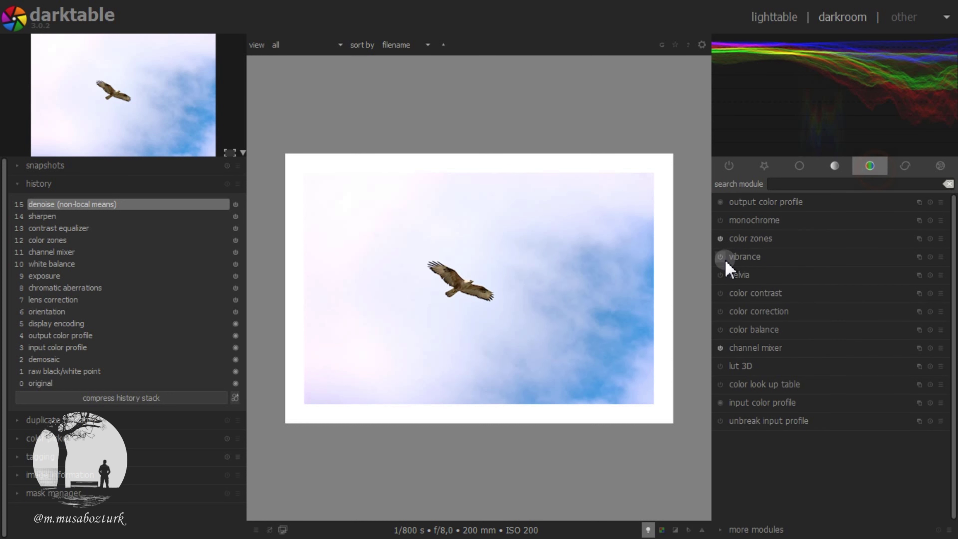
click(773, 241)
click(769, 223)
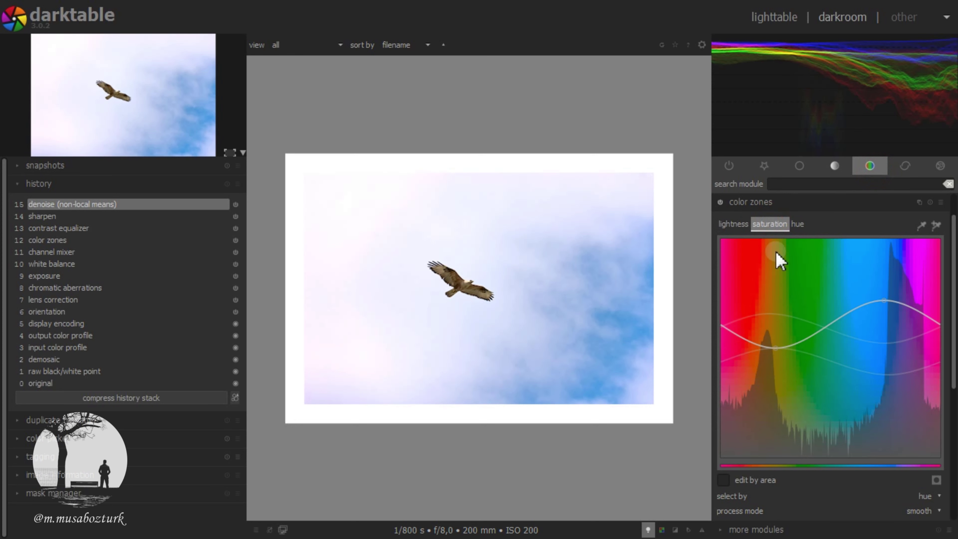
drag(776, 344, 773, 327)
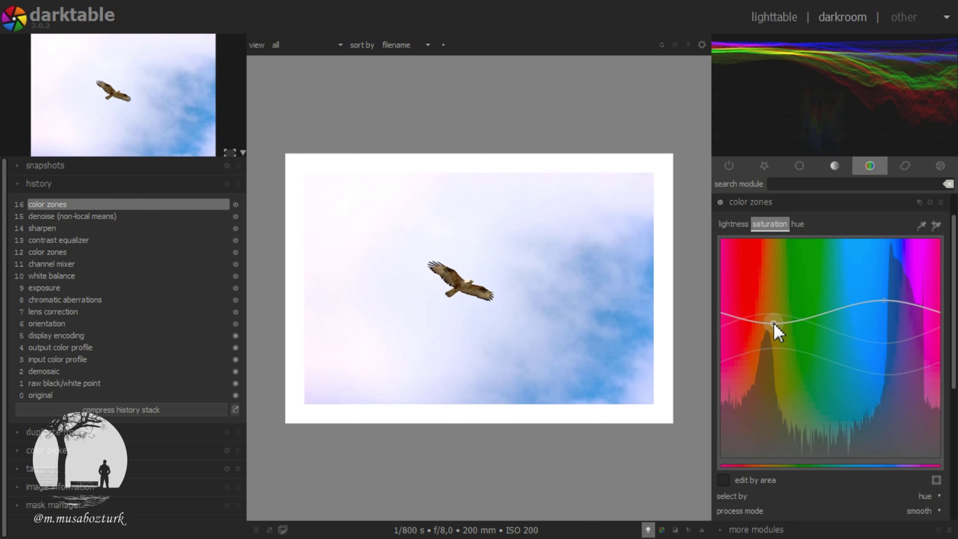
Step: Compare the bird close up before and after the last color zones edit, and raise the orange saturation point further
scroll(476, 295, up, 2)
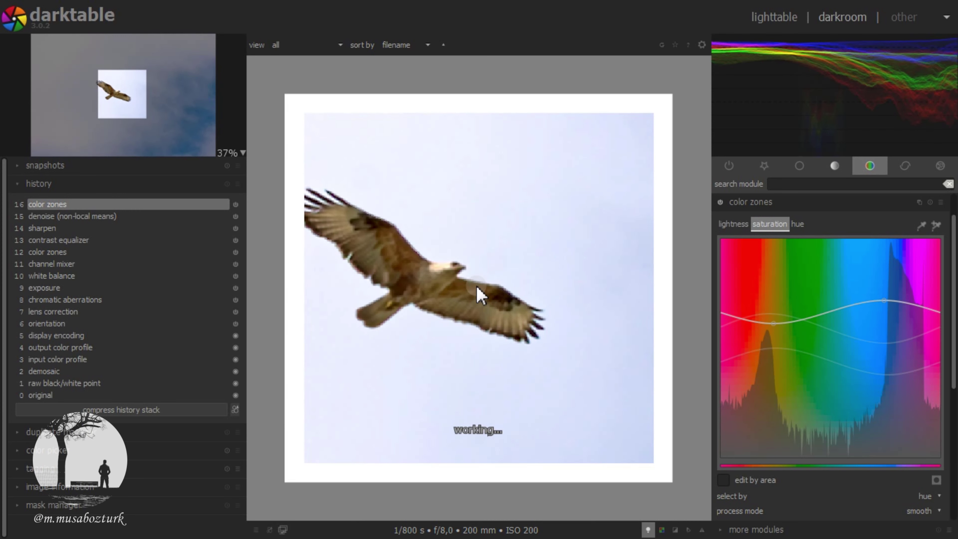
click(62, 216)
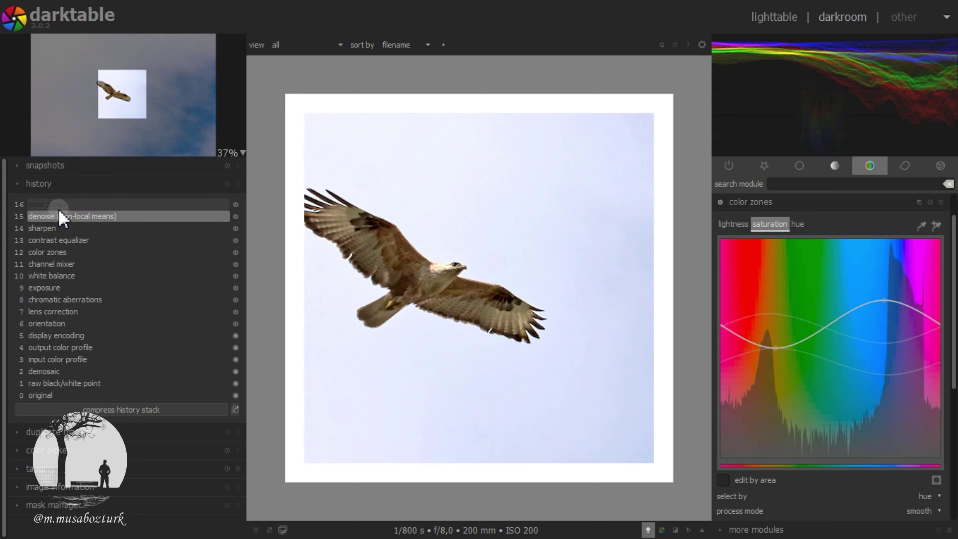
click(61, 204)
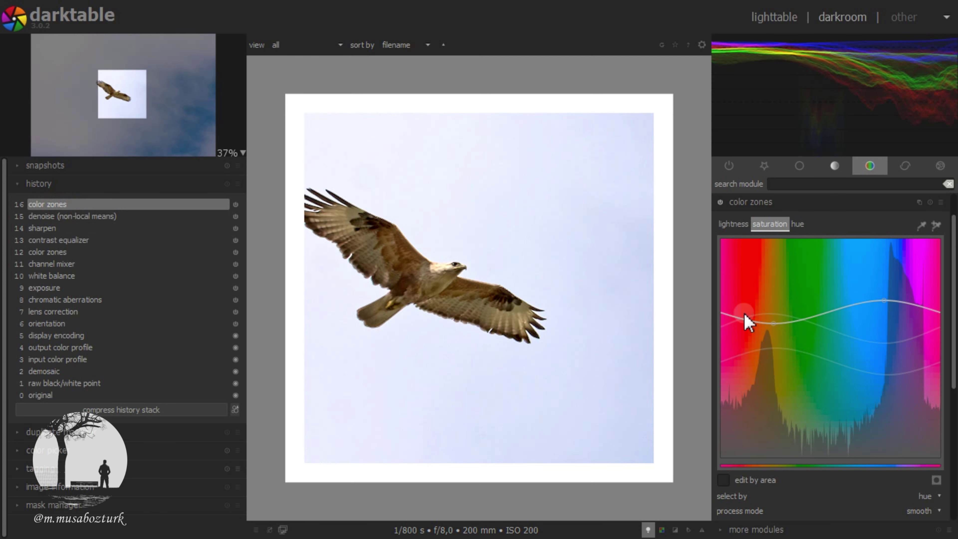
drag(773, 326, 773, 312)
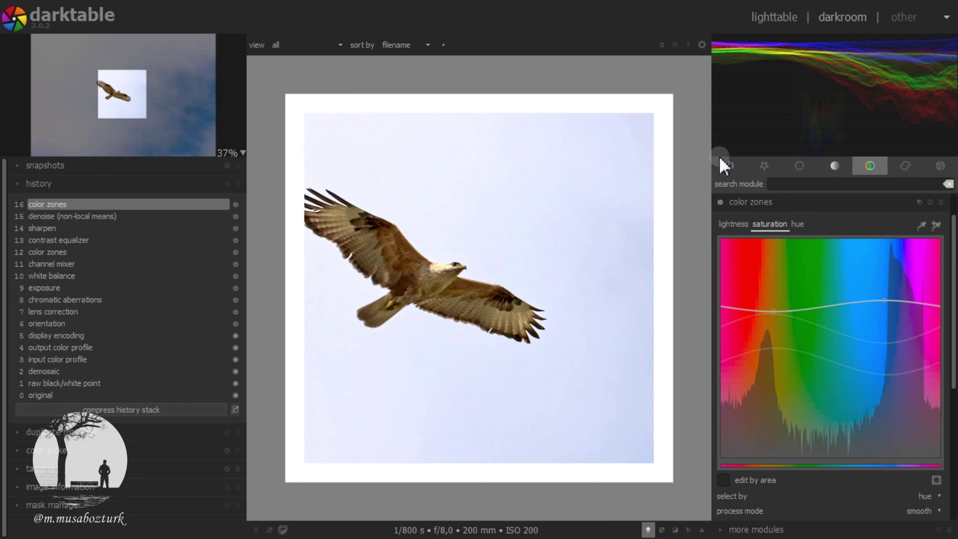
click(765, 204)
Step: Show the tone modules with the whole photo in view and compress the history stack again
scroll(461, 332, down, 2)
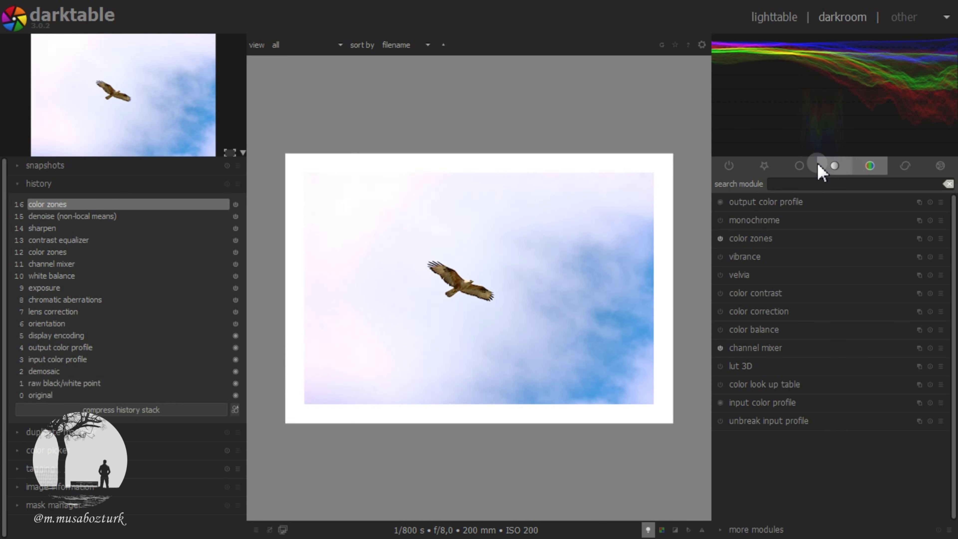
click(834, 166)
click(127, 411)
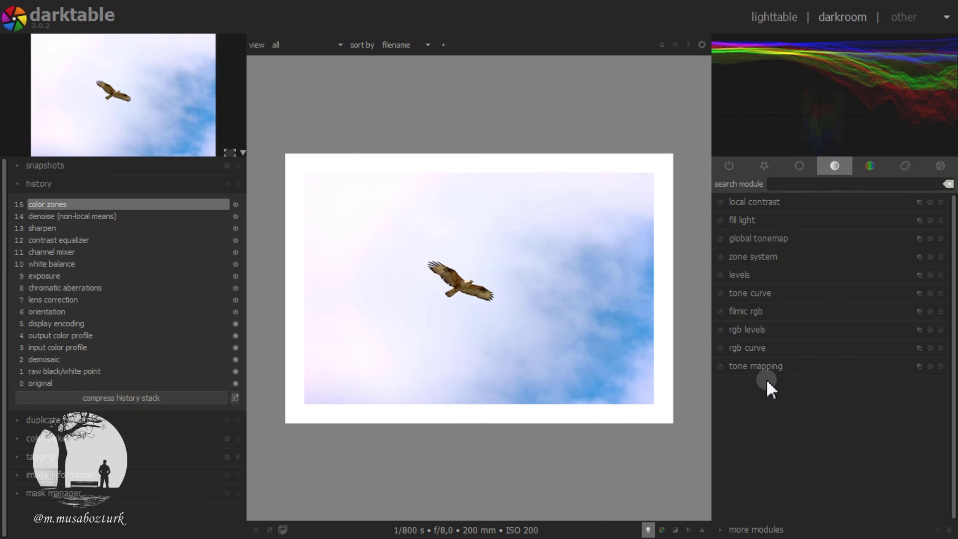
Step: Enable the rgb curve module and sample the tone of the bird's wing with its color picker
click(777, 349)
click(921, 238)
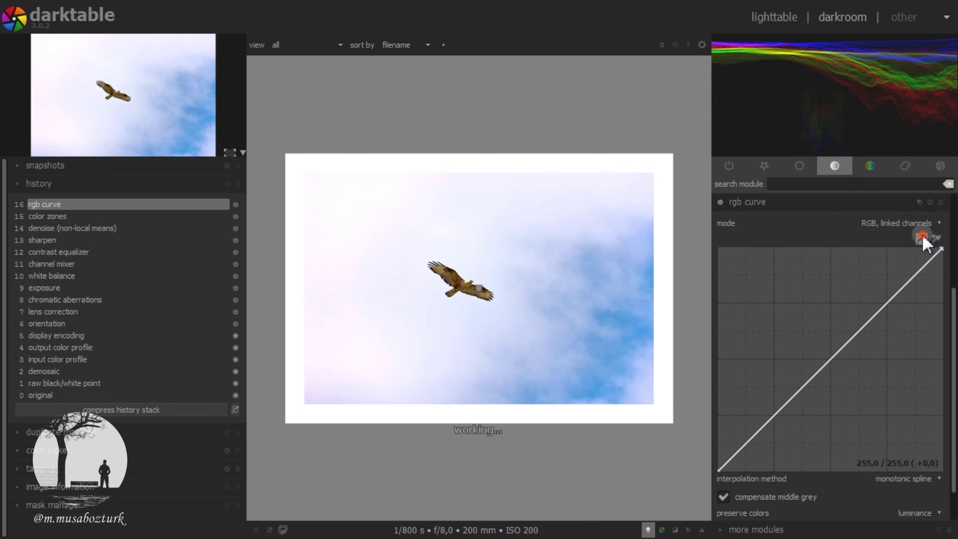
click(469, 290)
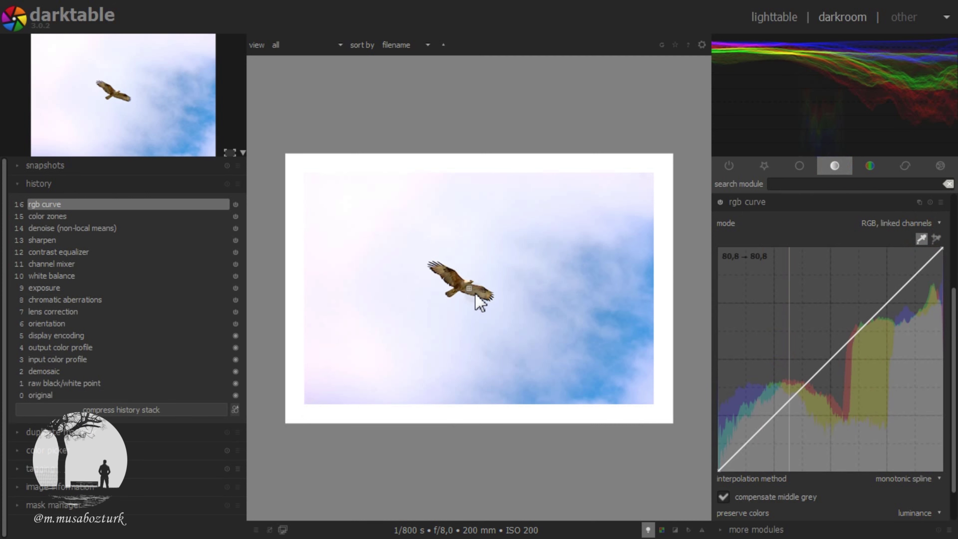
click(471, 290)
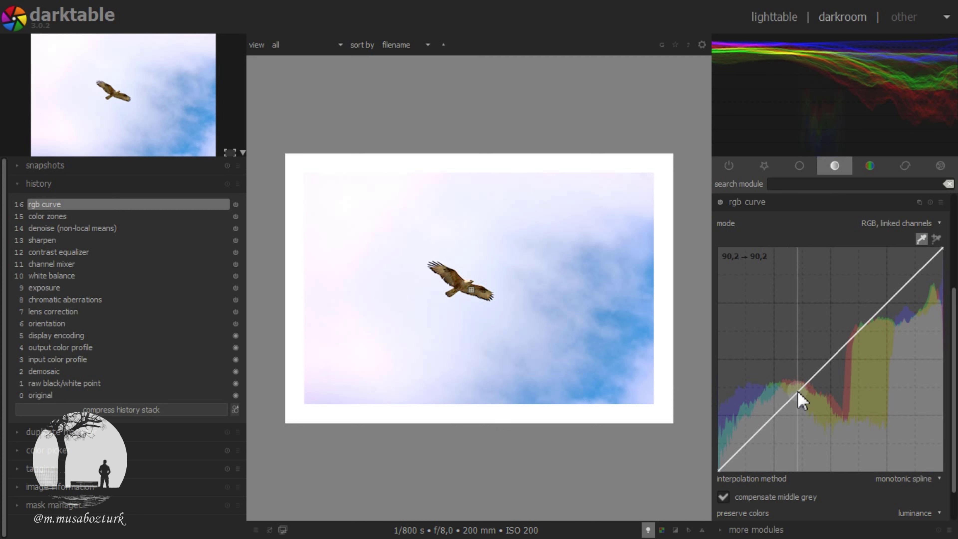
Step: Raise the rgb curve at the sampled wing tone to about 90.8 / 109.2
drag(798, 392, 799, 383)
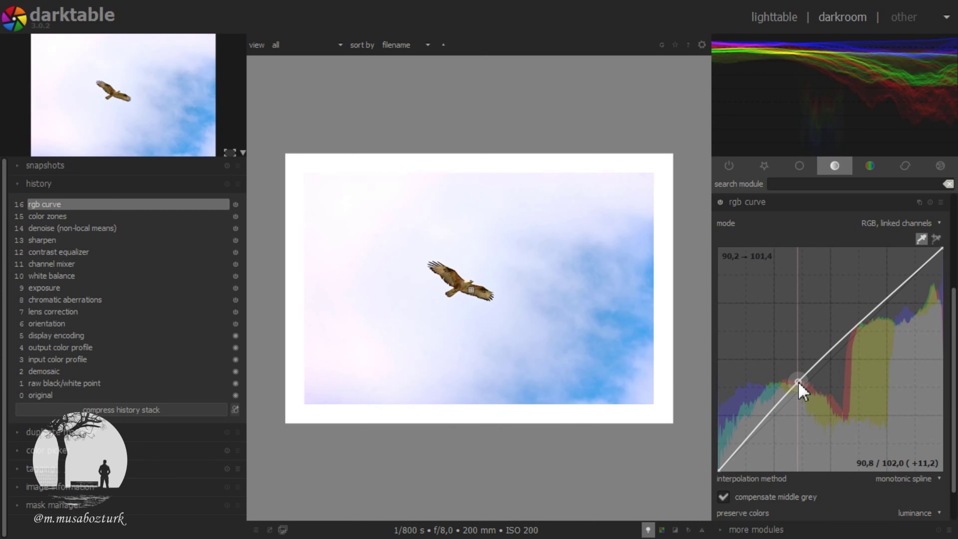
drag(798, 382, 797, 378)
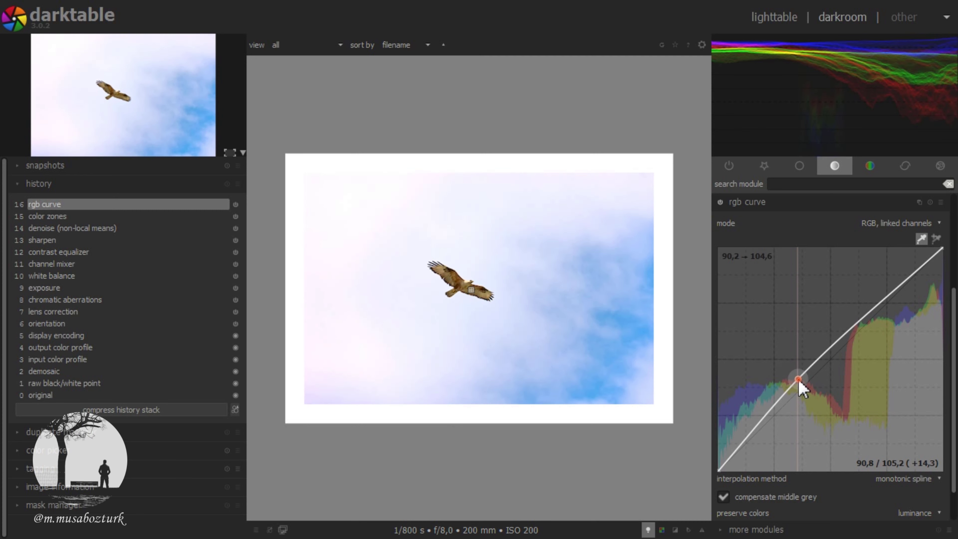
scroll(798, 377, up, 2)
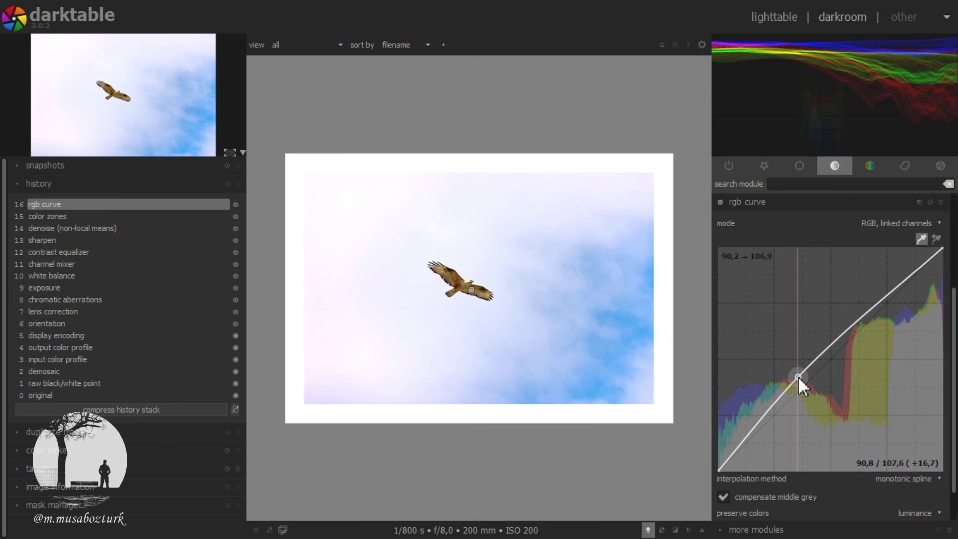
scroll(798, 378, up, 1)
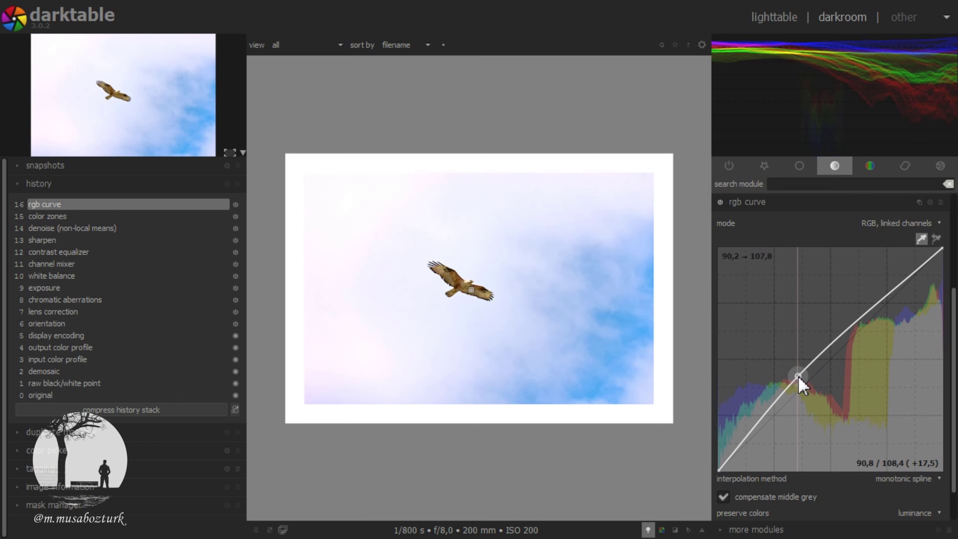
scroll(798, 378, up, 1)
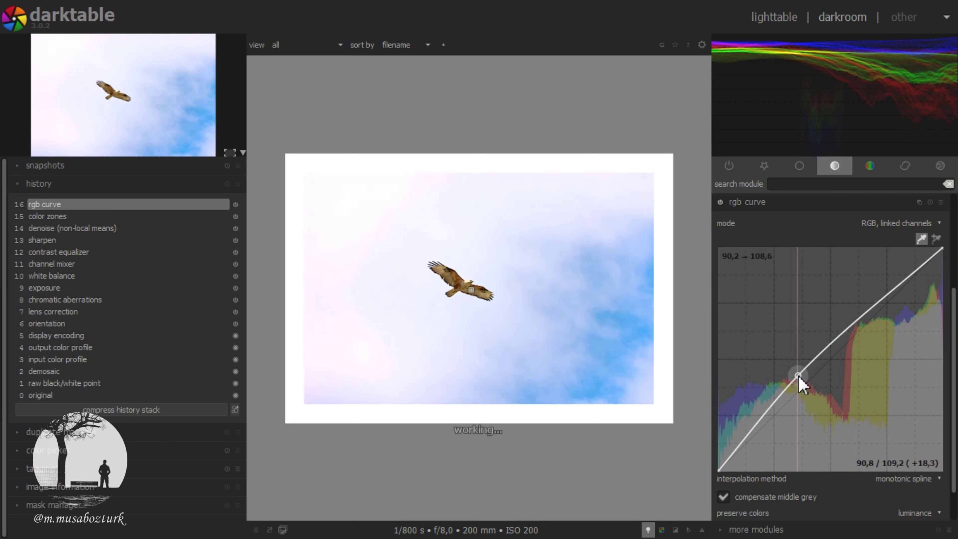
Step: Compare the bird close up with the rgb curve off and on, leaving it on, and return to the whole photo
click(808, 203)
scroll(492, 306, up, 1)
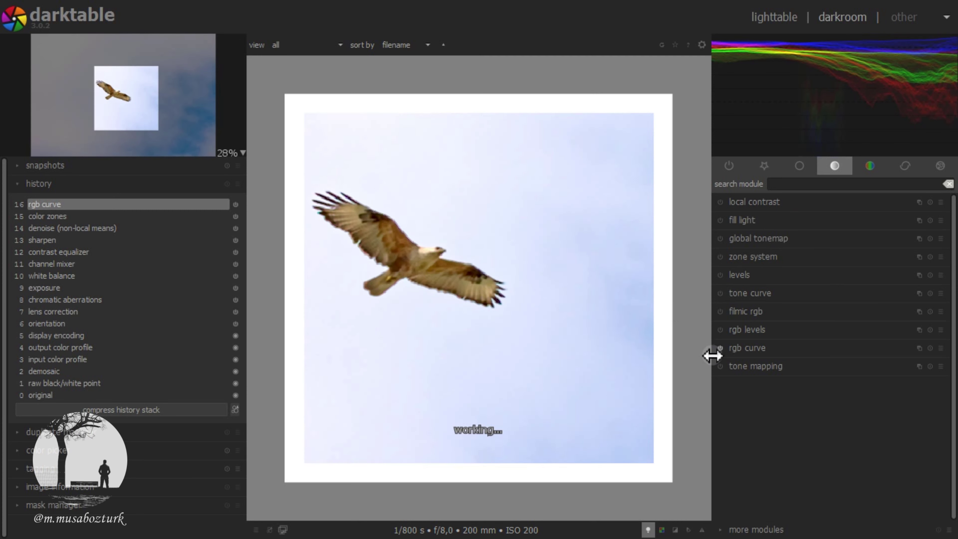
click(720, 347)
click(720, 348)
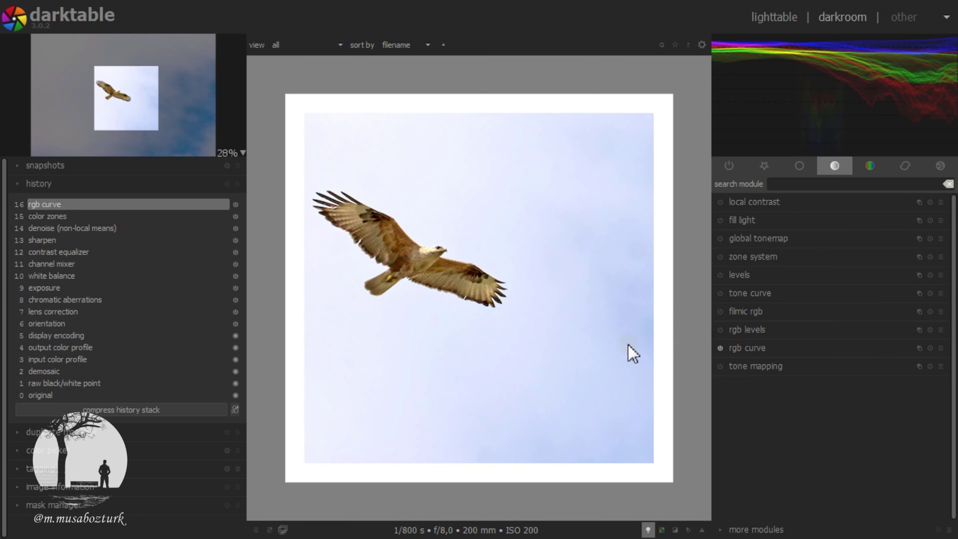
scroll(489, 309, down, 1)
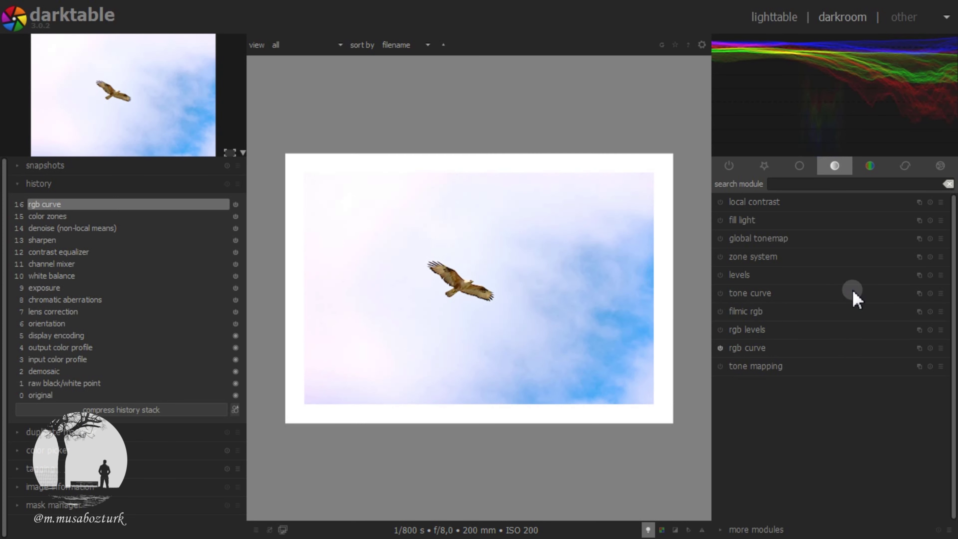
Step: Add a second instance of the color zones module
click(883, 167)
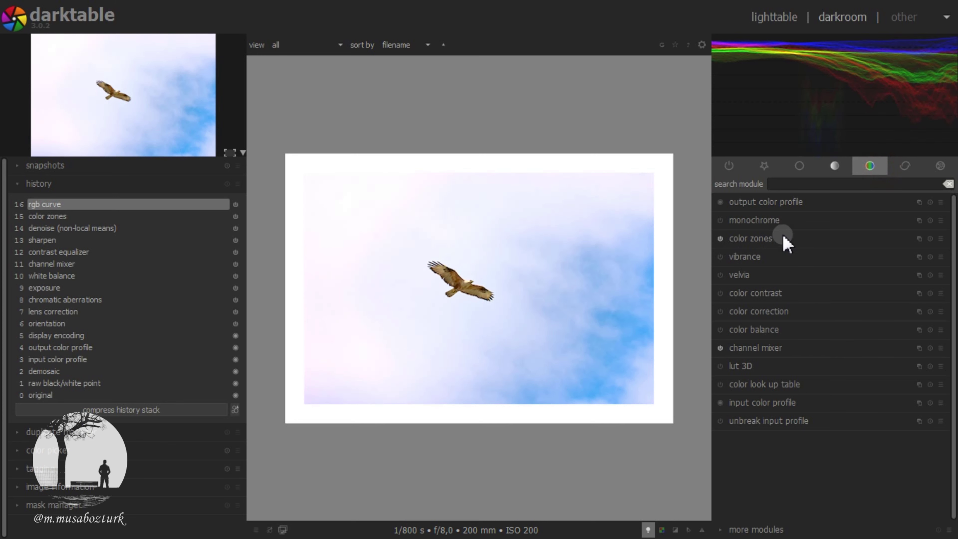
click(919, 239)
click(890, 241)
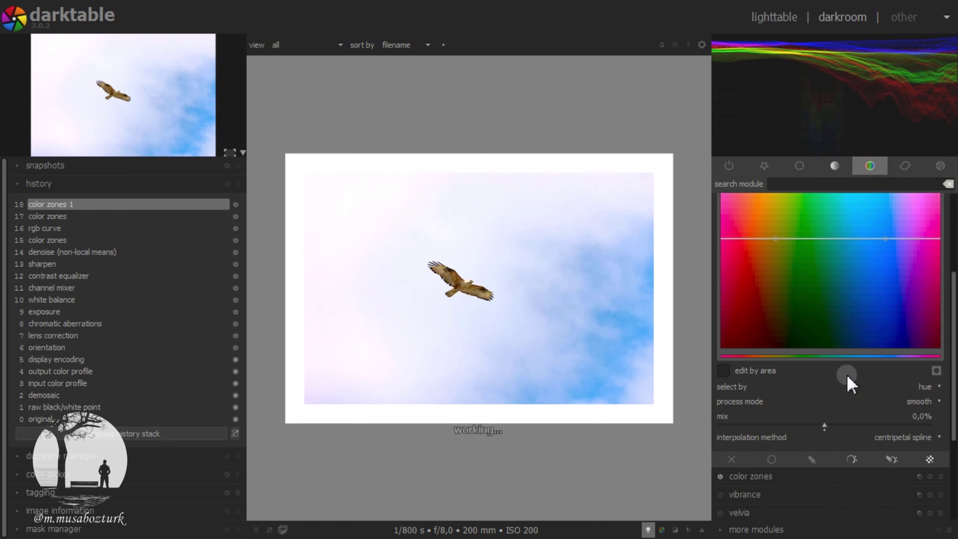
scroll(951, 324, up, 3)
Step: Sample the pinkish sky near the photo's upper-left corner and lower the saturation at that magenta hue in the new color zones instance
click(920, 261)
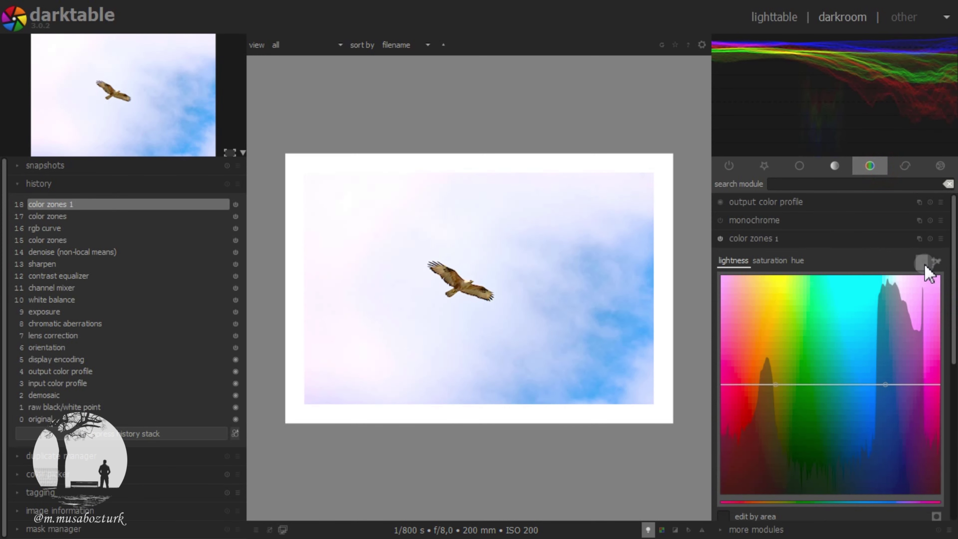
click(782, 264)
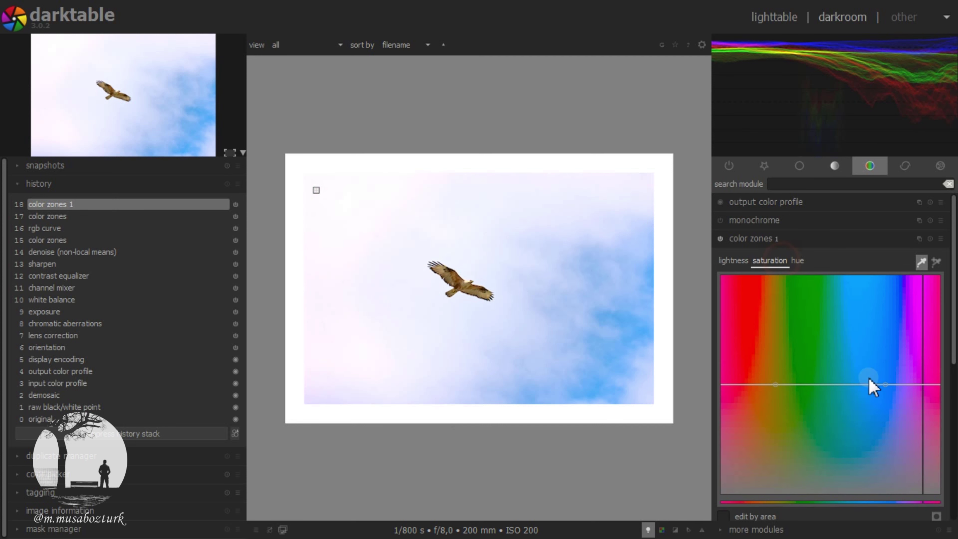
click(923, 386)
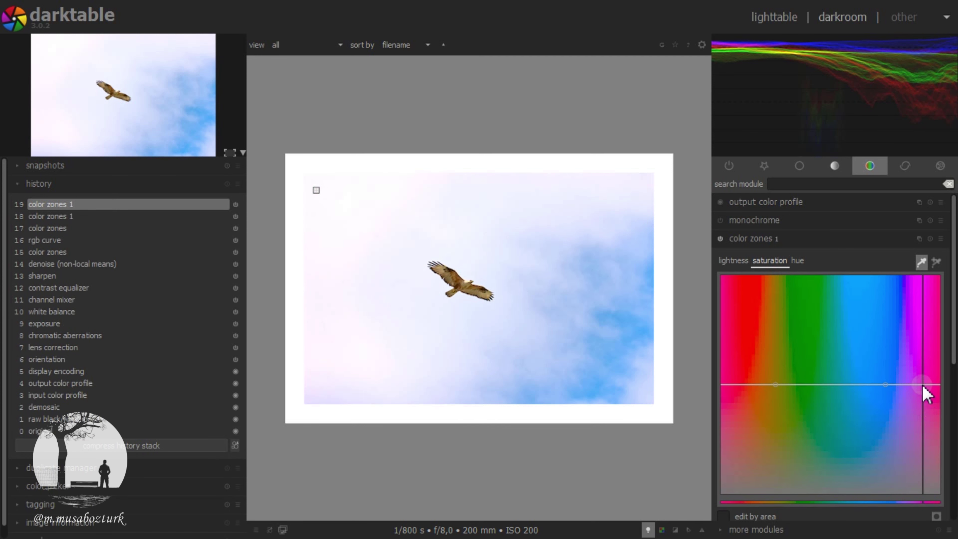
drag(922, 387, 922, 432)
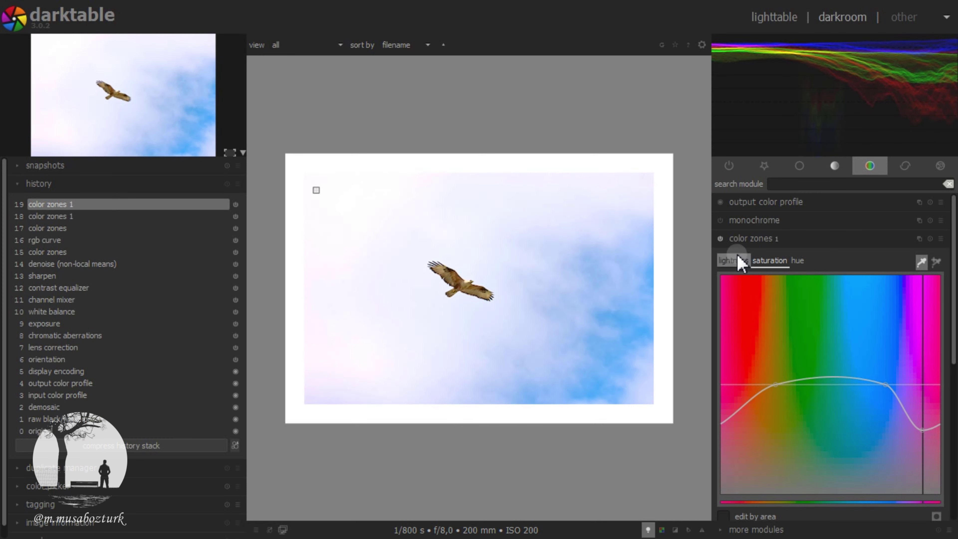
Step: Compare the photo without and with the second color zones instance, leave it on, and compress the history stack
click(739, 242)
click(720, 238)
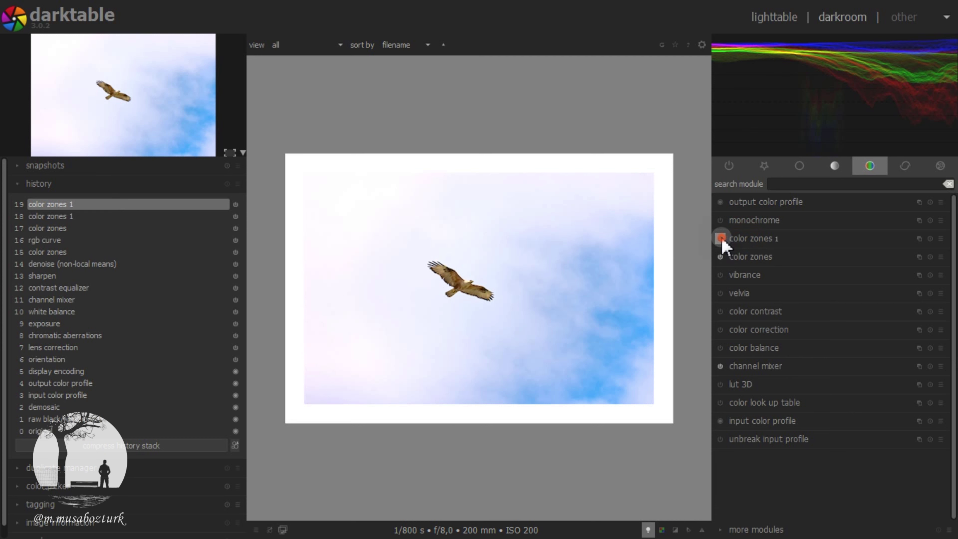
click(721, 239)
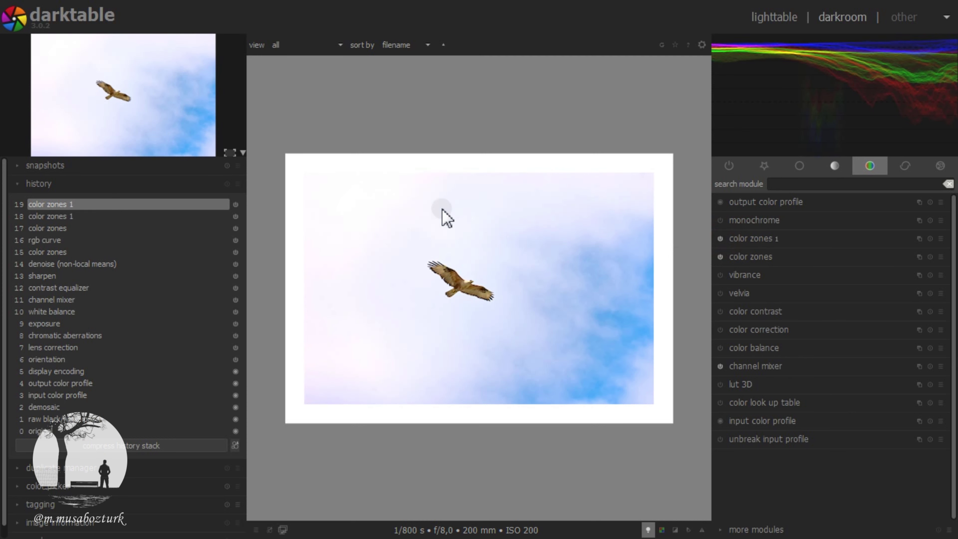
click(132, 445)
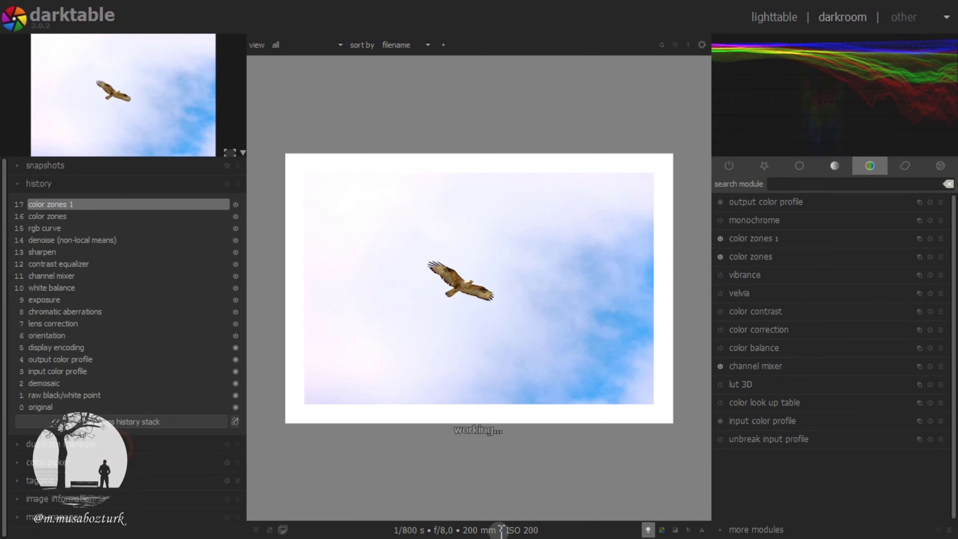
Step: Turn off the color assessment view and crop the photo from its upper-left corner to about 4560 x 3037 pixels
click(799, 166)
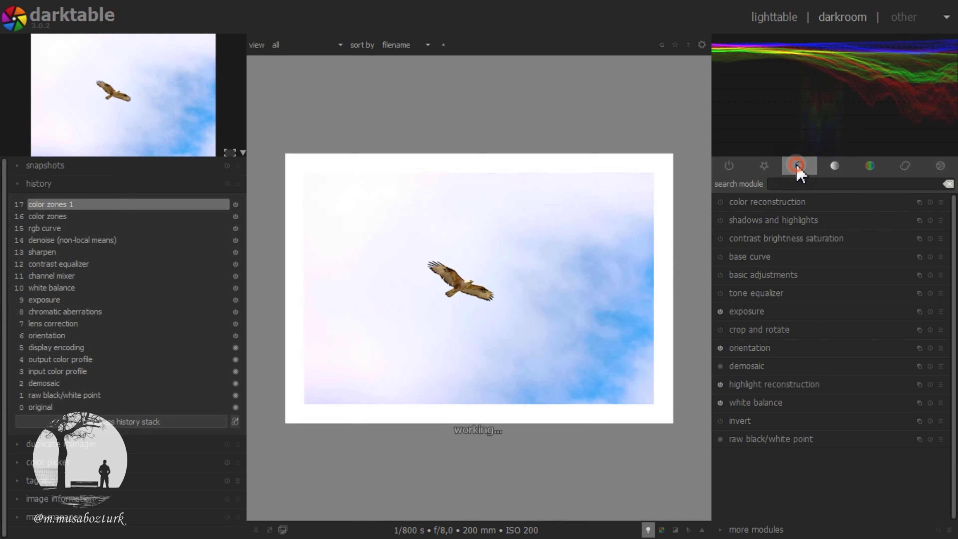
key(ctrl+b)
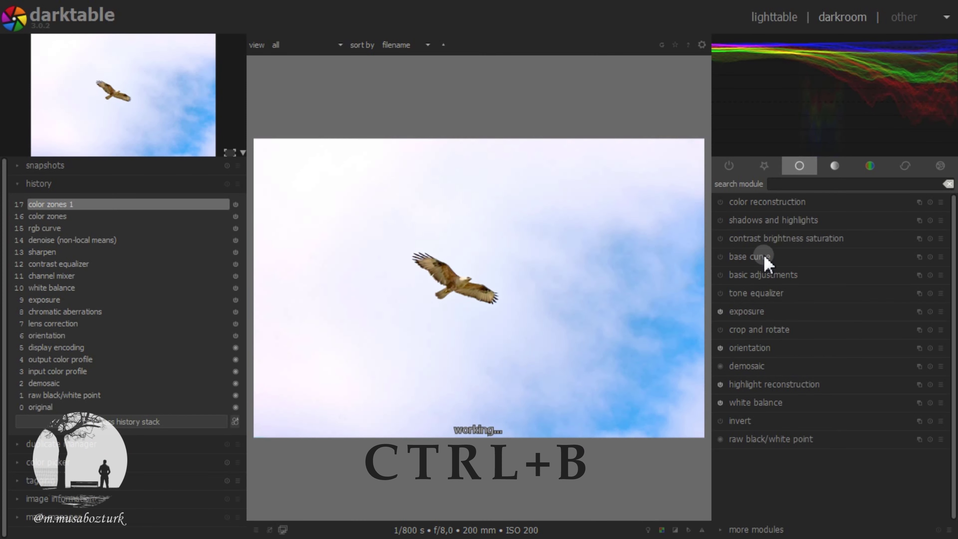
click(761, 330)
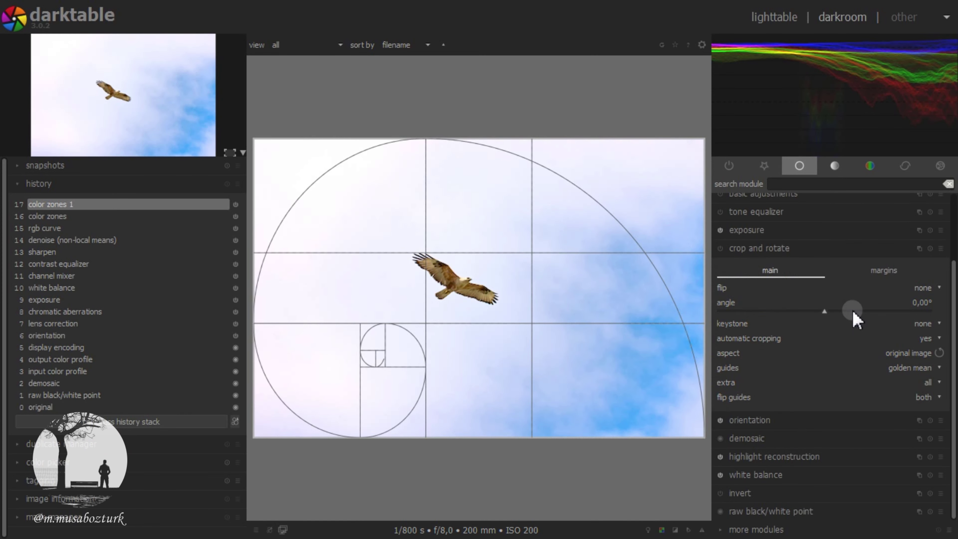
drag(266, 143, 317, 184)
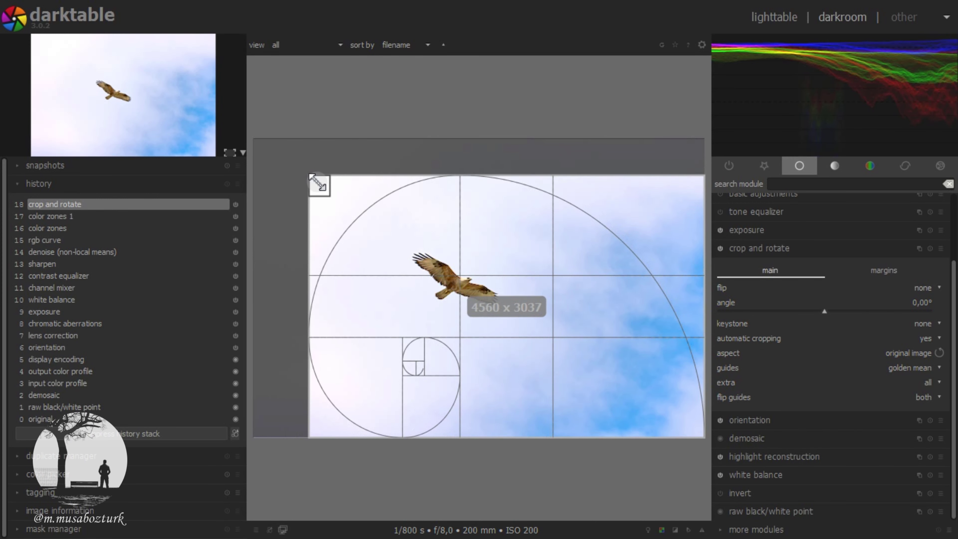
click(750, 250)
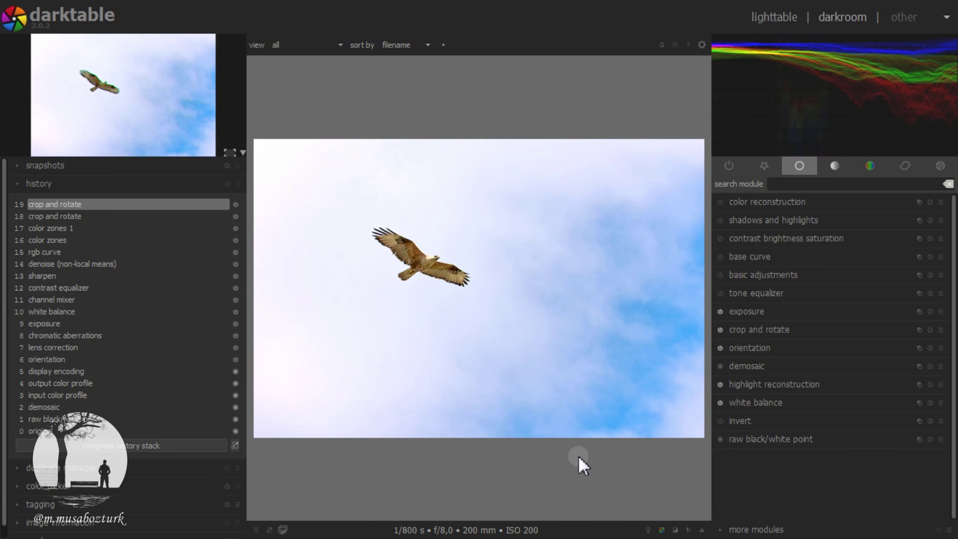
Step: Shift the crop frame slightly upward over the photo, apply it and compress the history stack
click(803, 327)
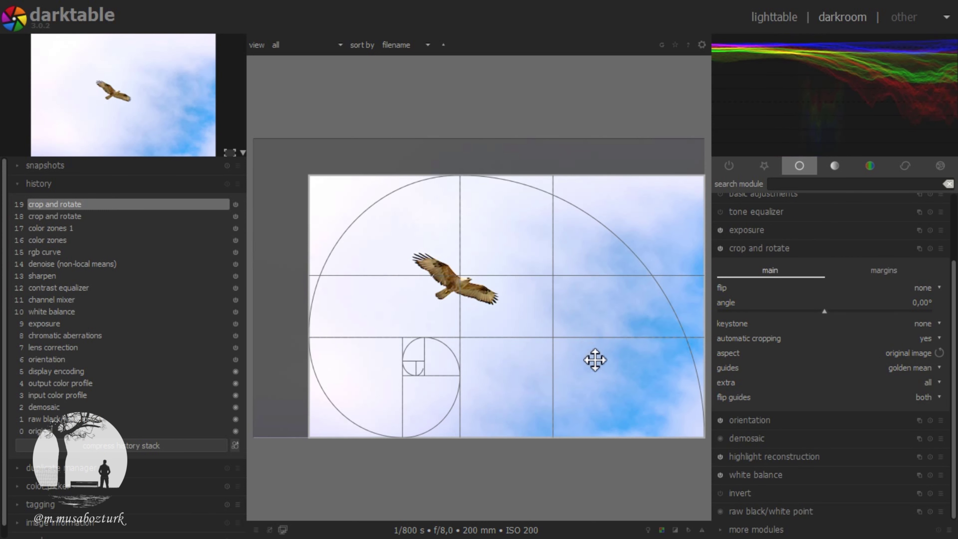
drag(594, 359, 610, 346)
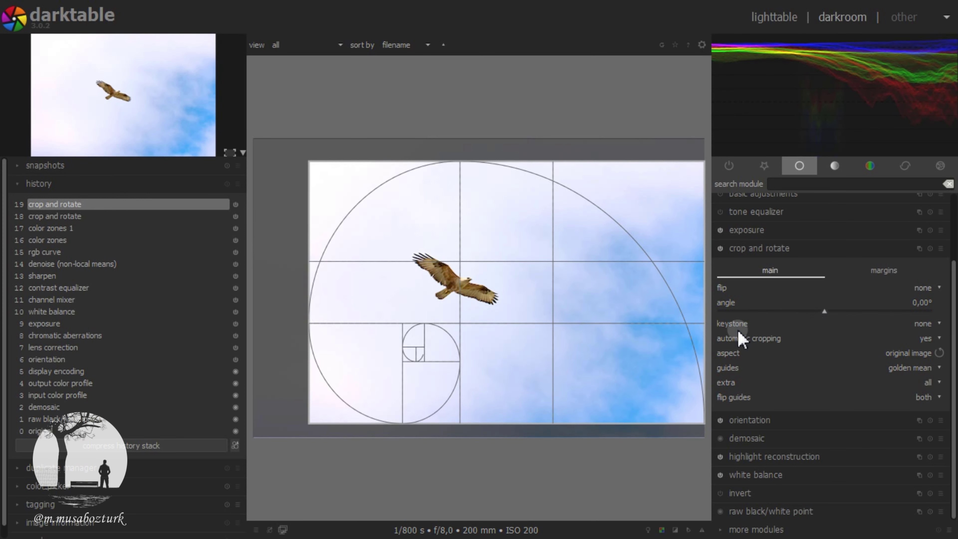
click(797, 249)
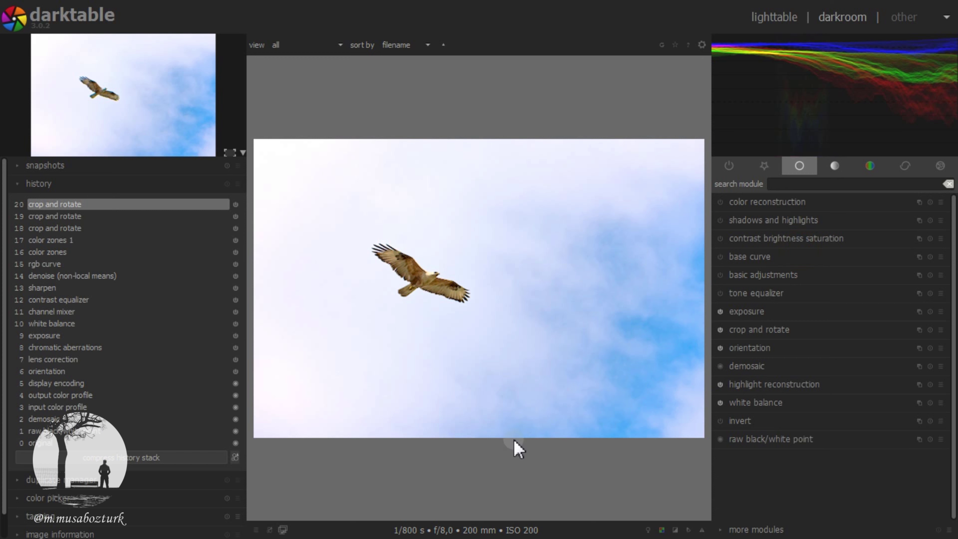
click(730, 400)
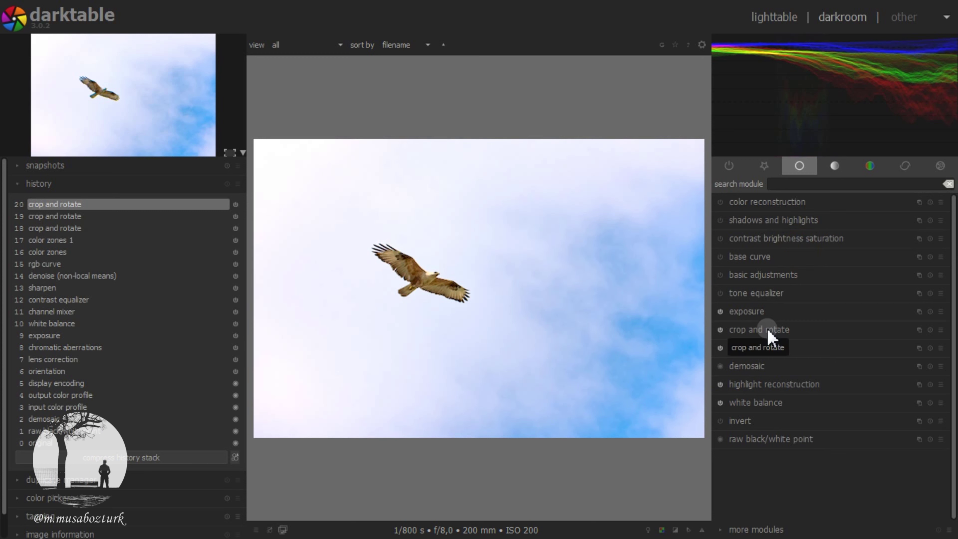
click(165, 456)
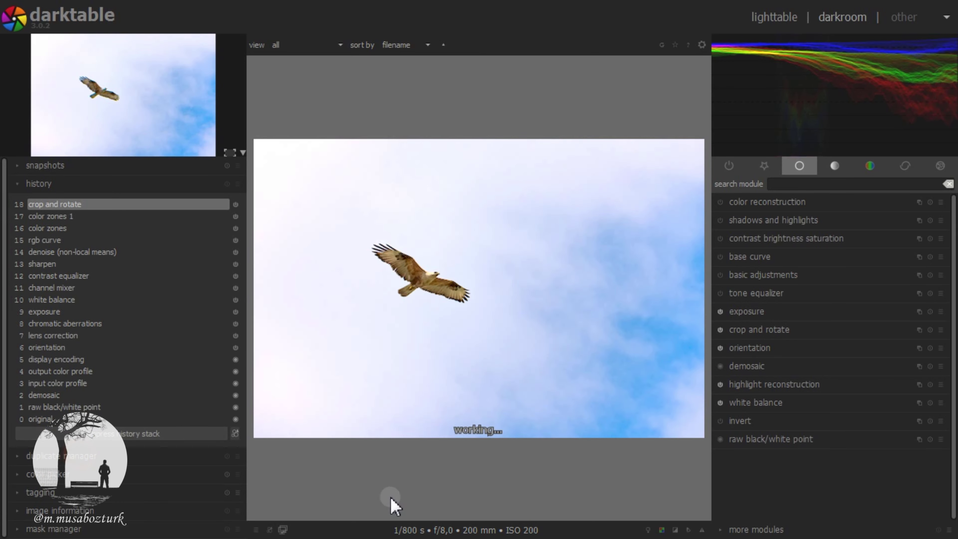